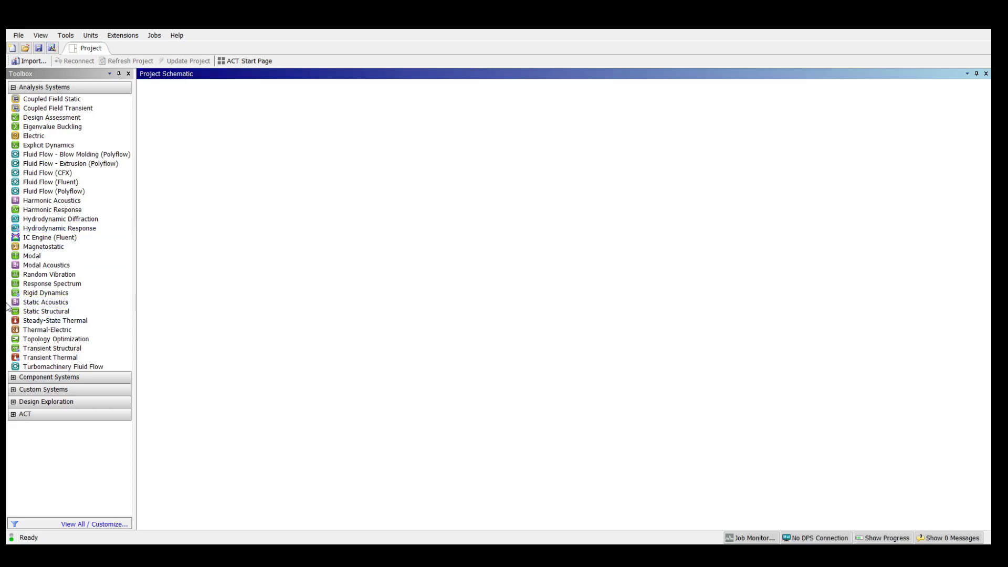
- Add a Static Structural system with its default name and browse the General Materials library in its Engineering Data
double_click(19, 314)
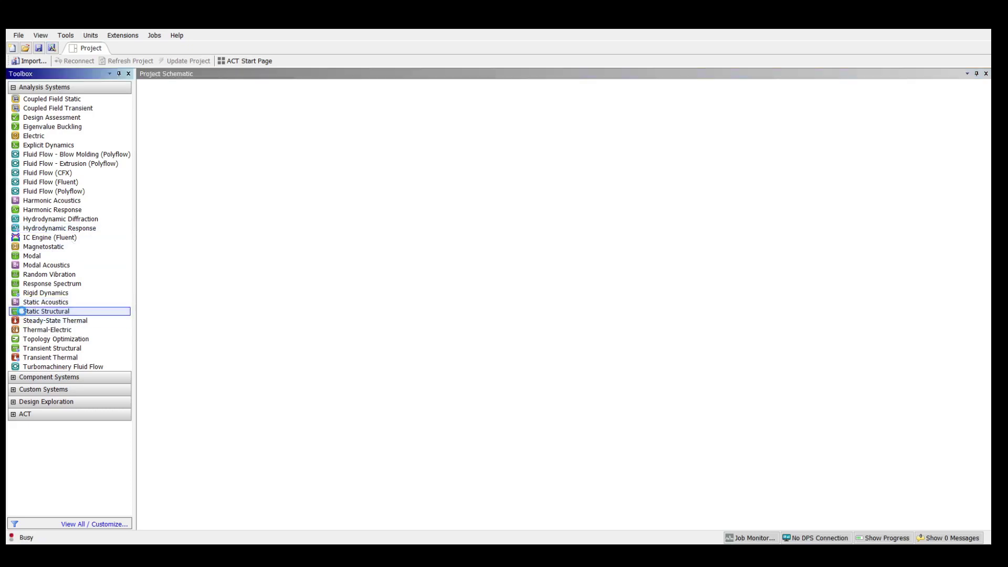
key(Return)
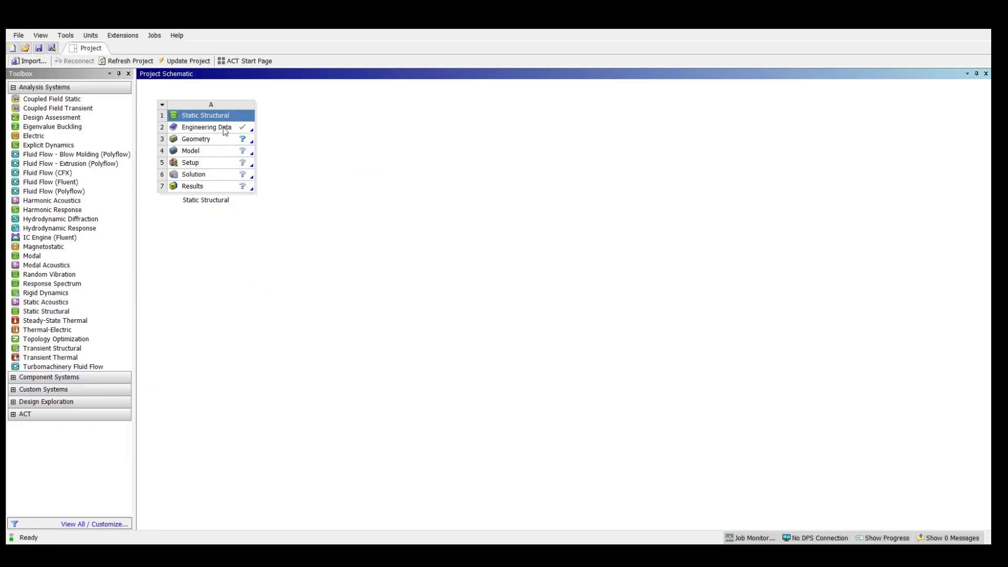
double_click(214, 130)
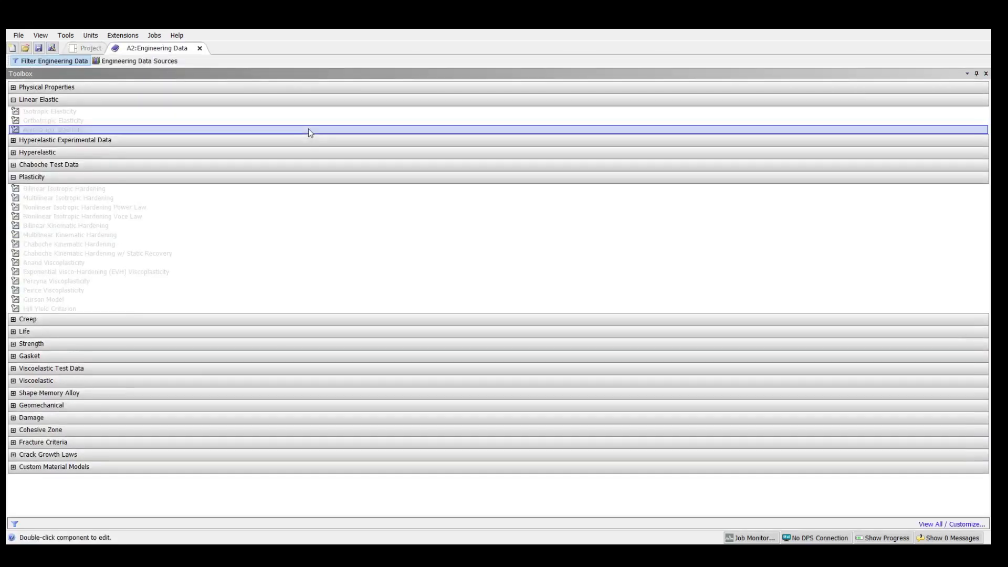
click(36, 62)
click(130, 62)
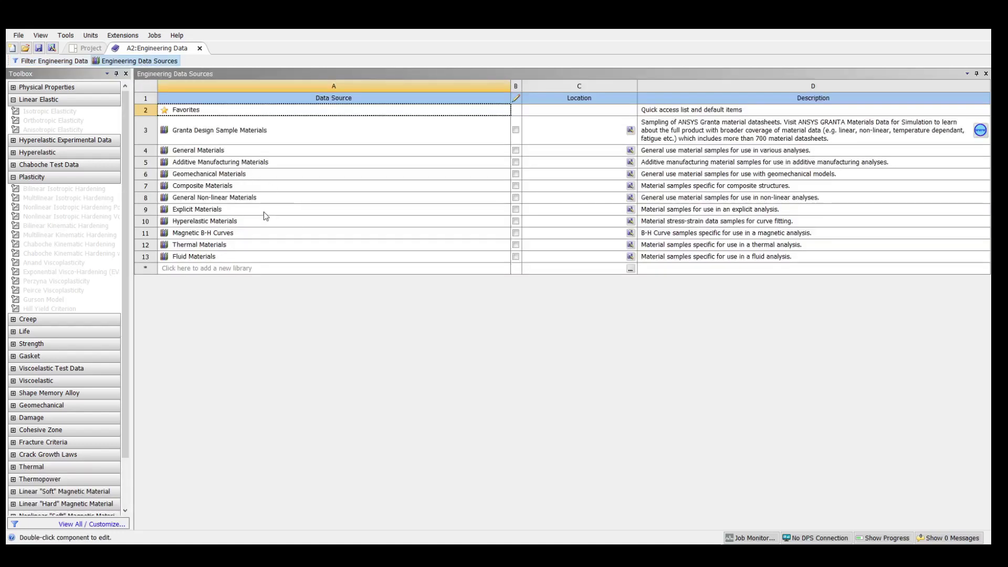
click(201, 151)
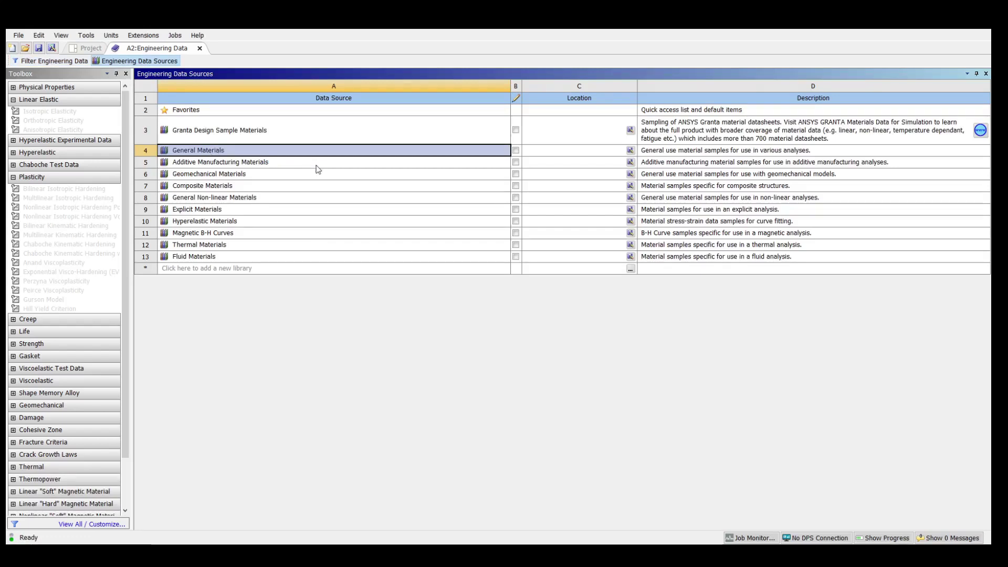
click(71, 61)
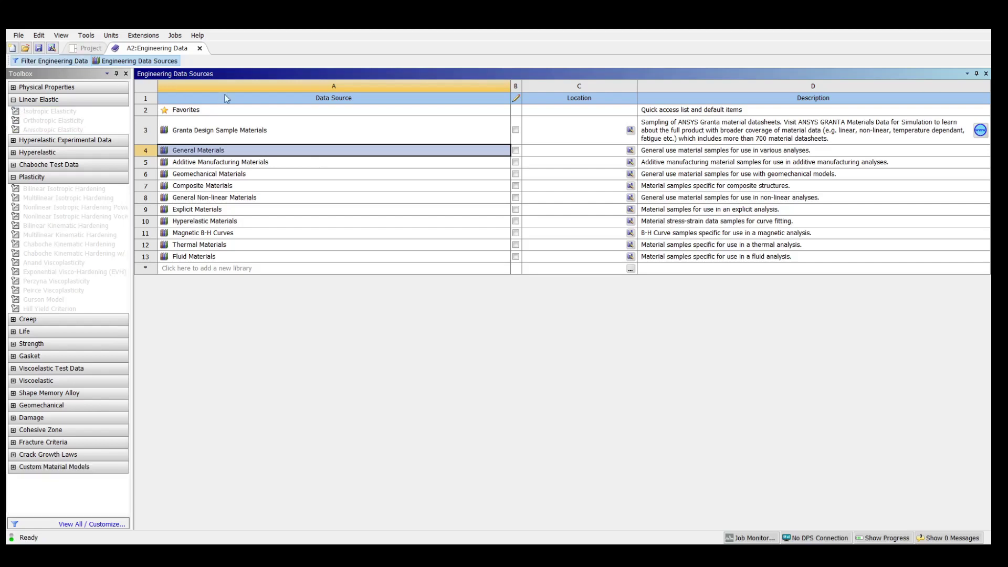
click(200, 48)
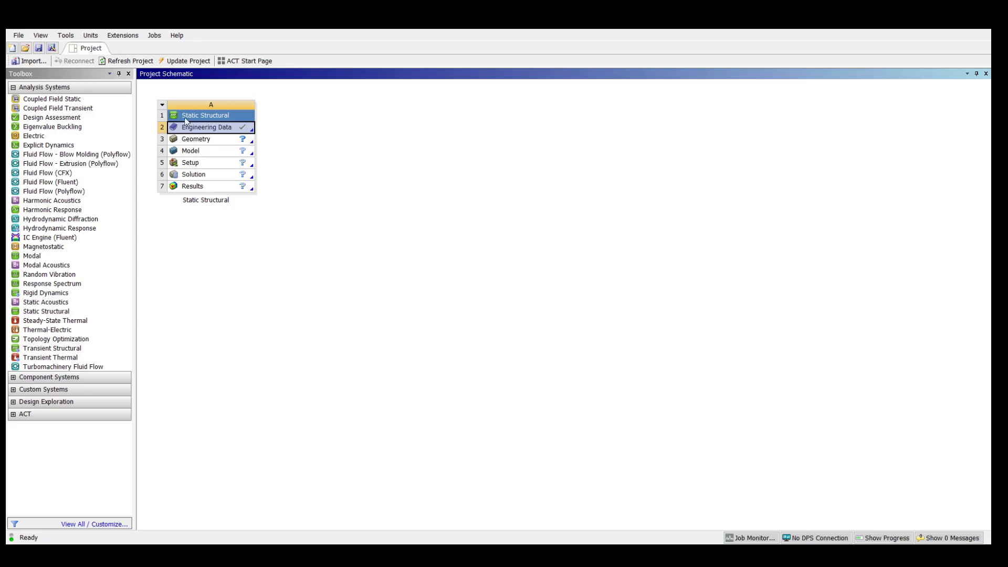
- Launch DesignModeler from the Geometry cell A3 to start a new geometry for the system
double_click(213, 141)
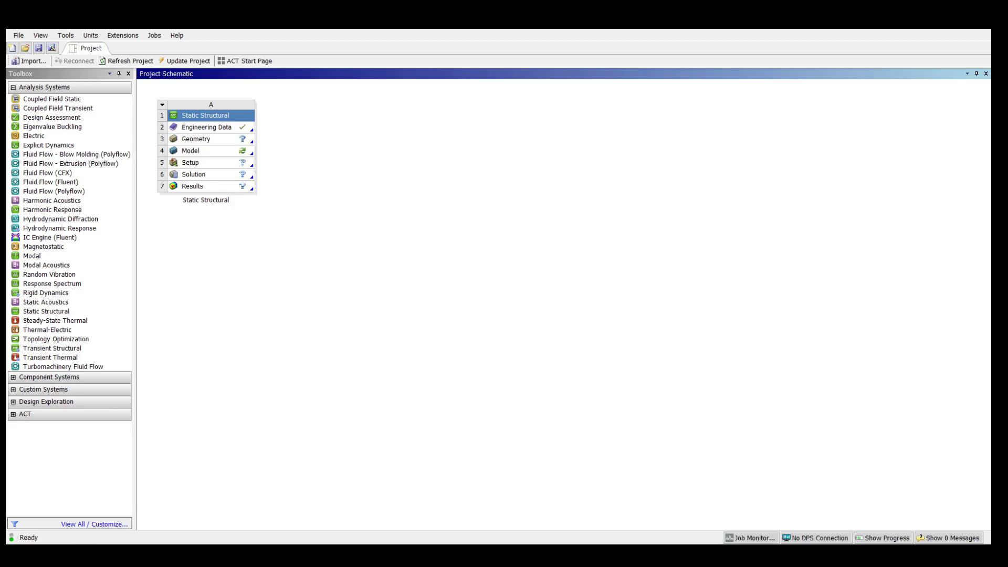
click(223, 139)
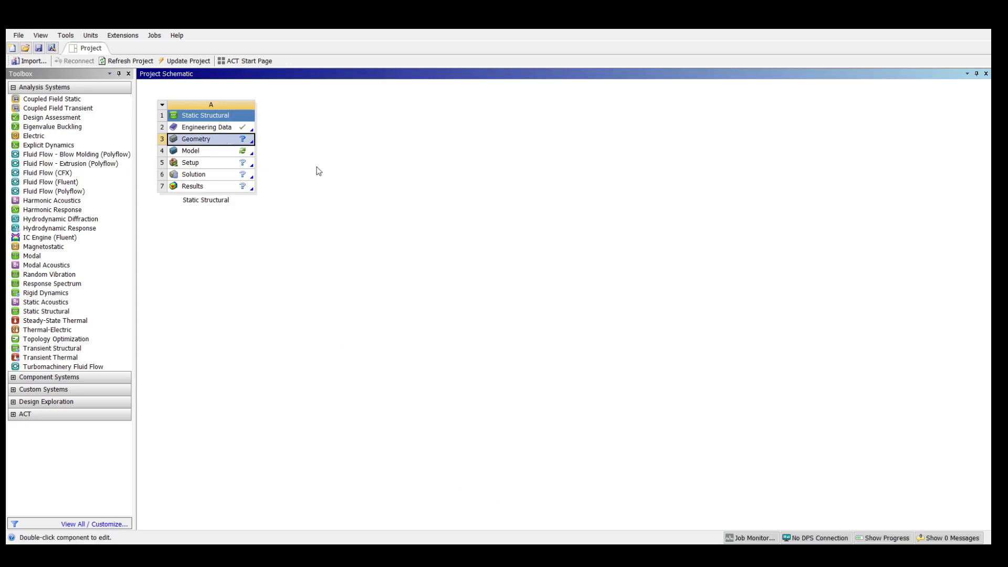
key(Return)
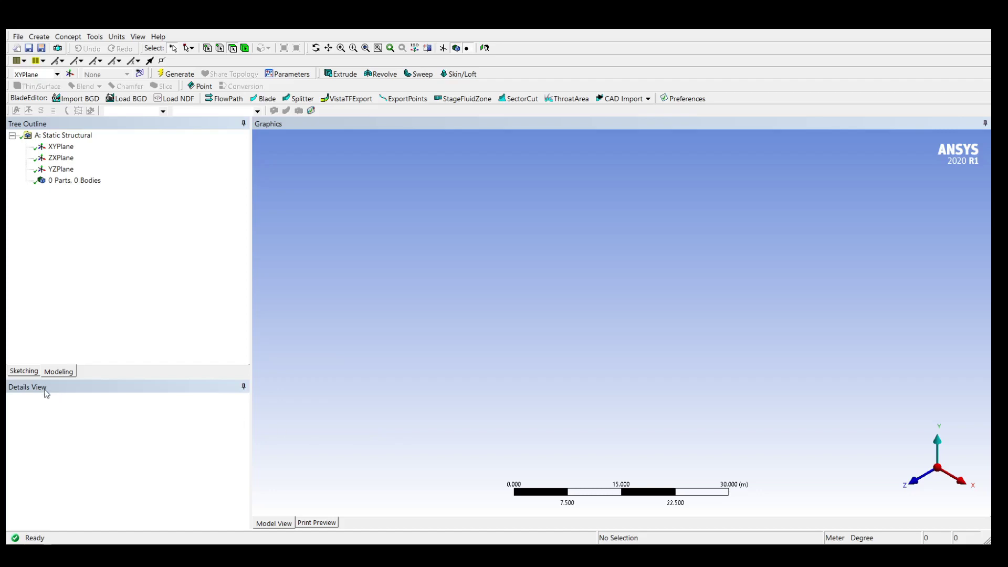
- Create the I1 I-section cross section with its default dimensions and zoom in on it
click(23, 372)
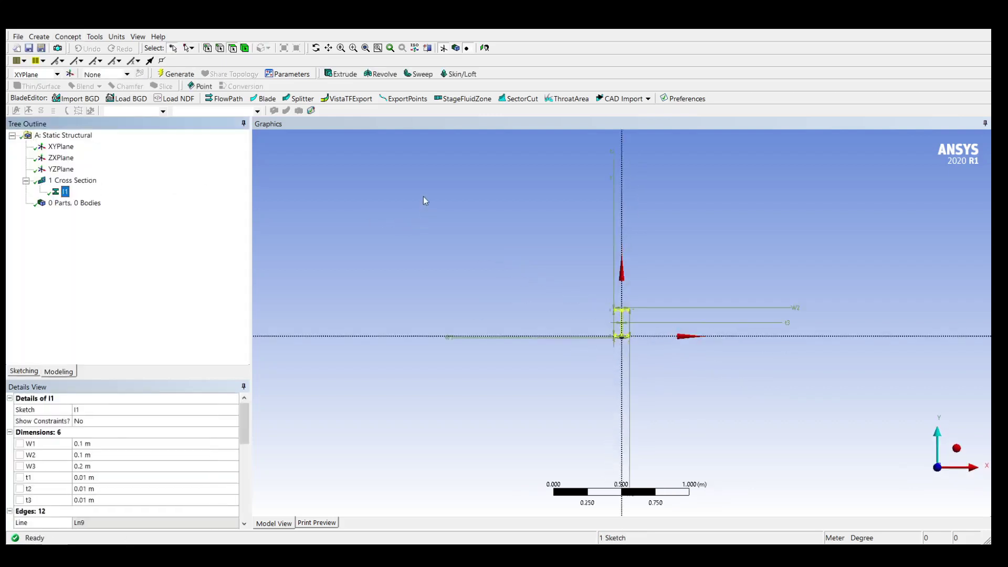
scroll(631, 323, up, 5)
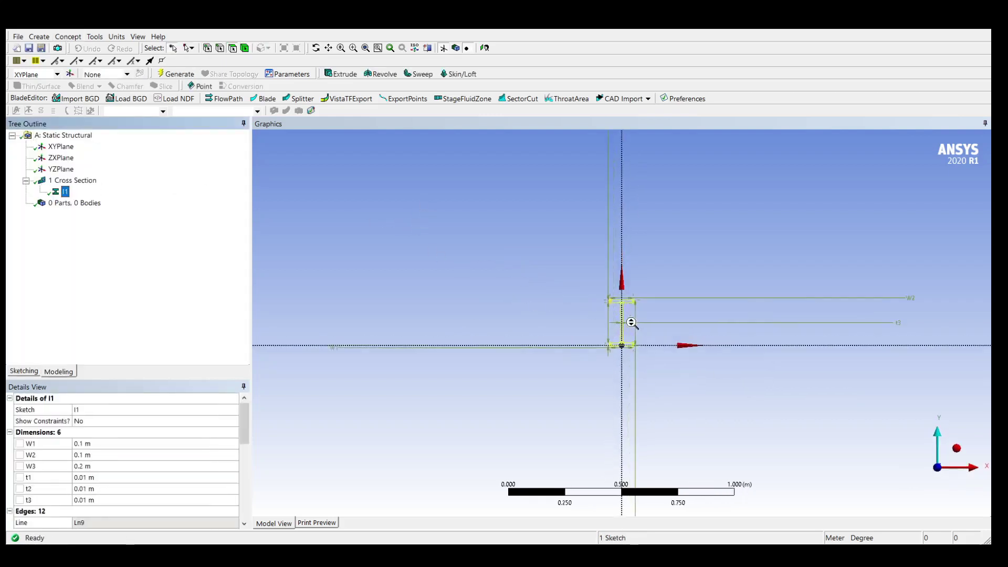
scroll(632, 323, up, 4)
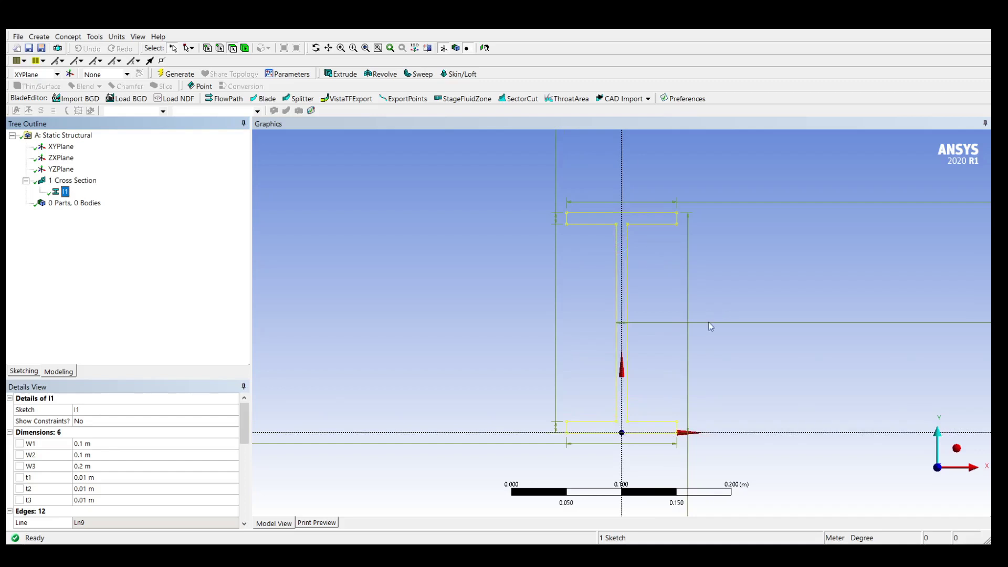
click(93, 444)
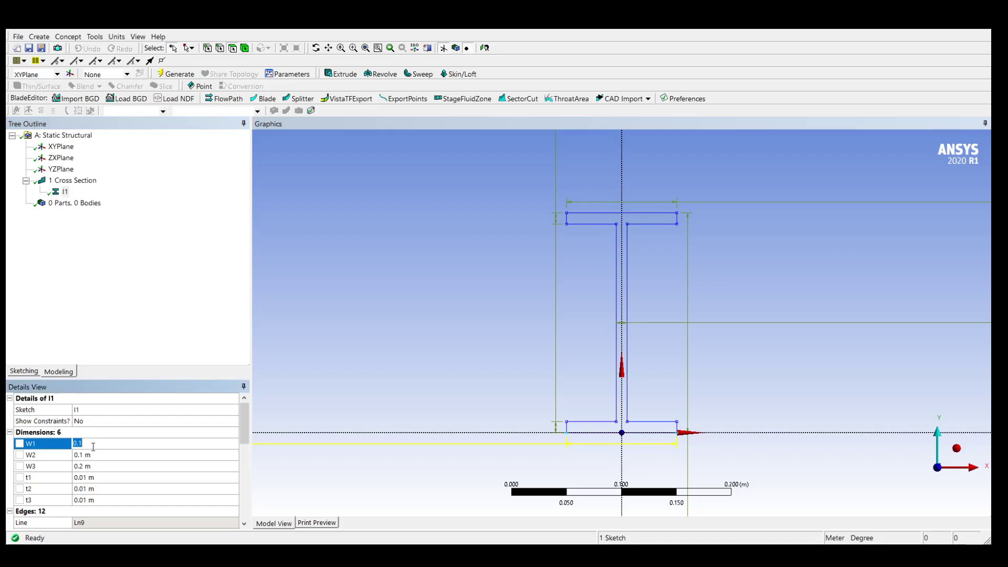
- Switch the model units to millimetres and set flange widths W1 and W2 to 103 mm
text(103)
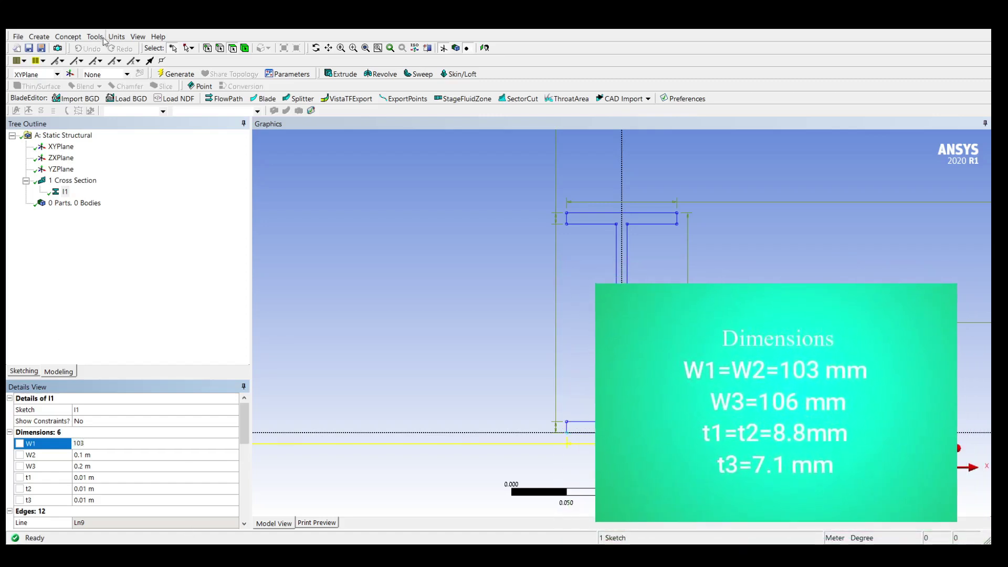
click(117, 36)
click(131, 70)
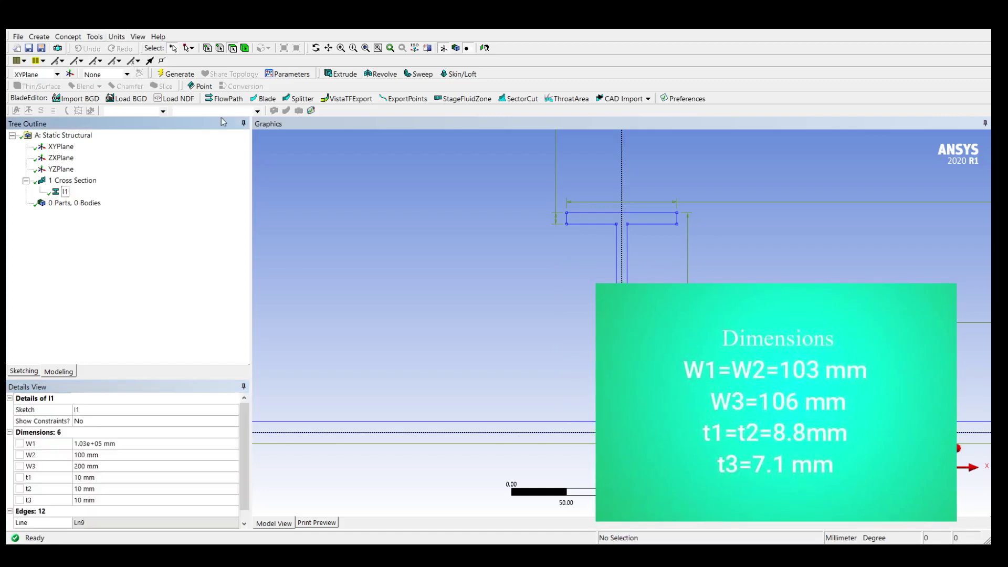
click(111, 442)
text(103)
key(Return)
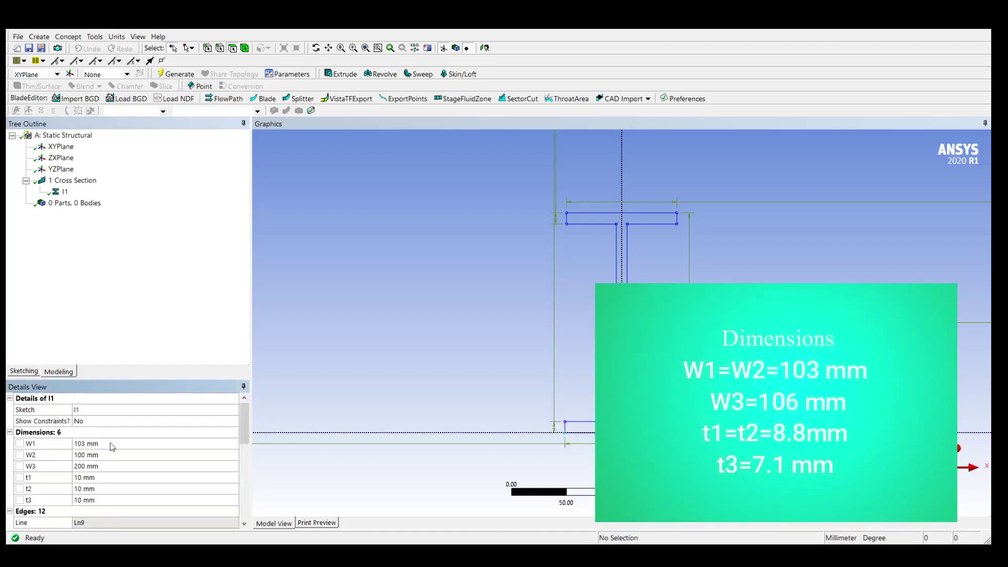
click(104, 456)
text(103)
key(Return)
- Set I1's W3 to 106 mm, t1 and t2 to 8.8 mm, and t3 to 7.1 mm
click(100, 470)
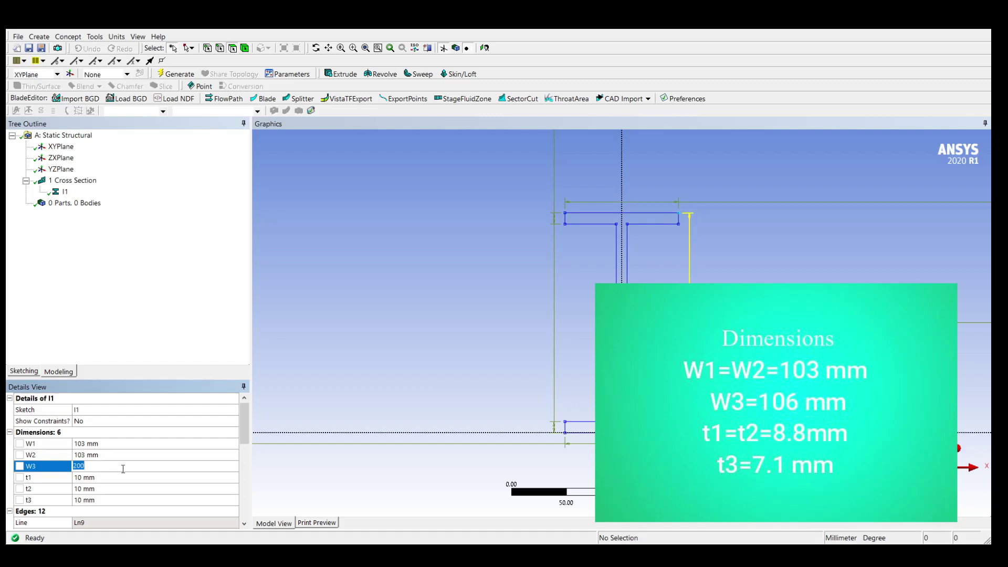
text(106)
click(94, 477)
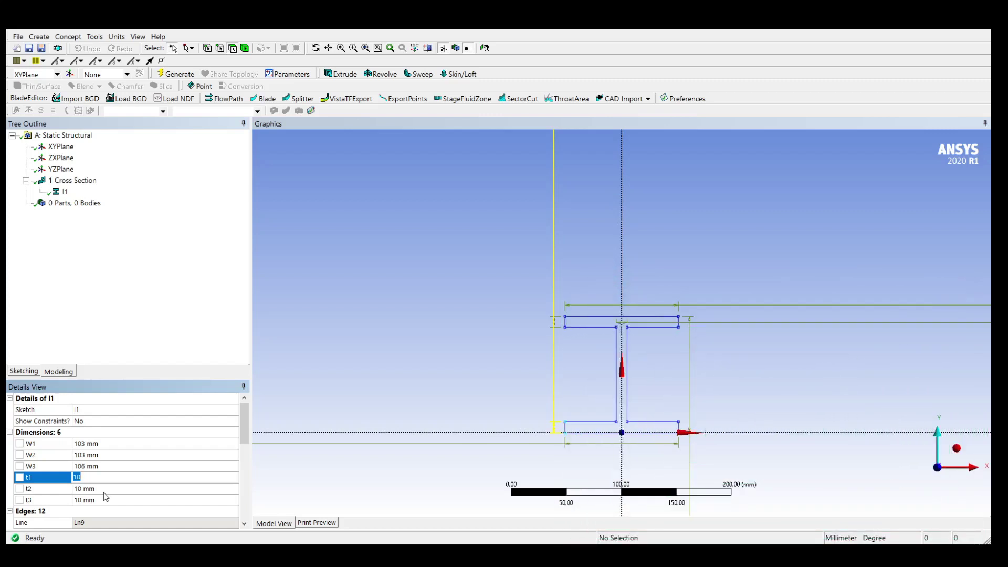
text(8.8)
click(100, 491)
text(8.8)
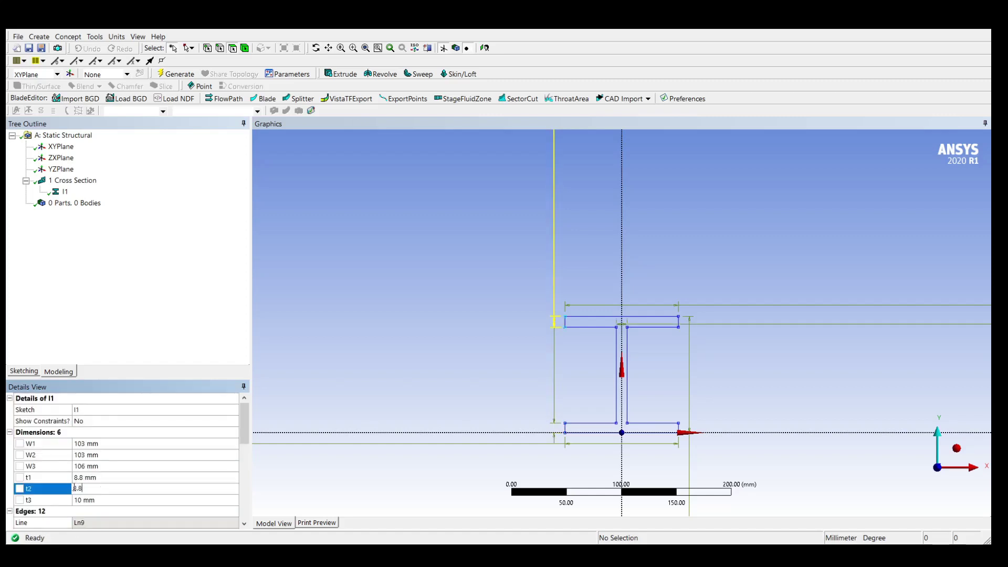
click(89, 499)
text(7.1)
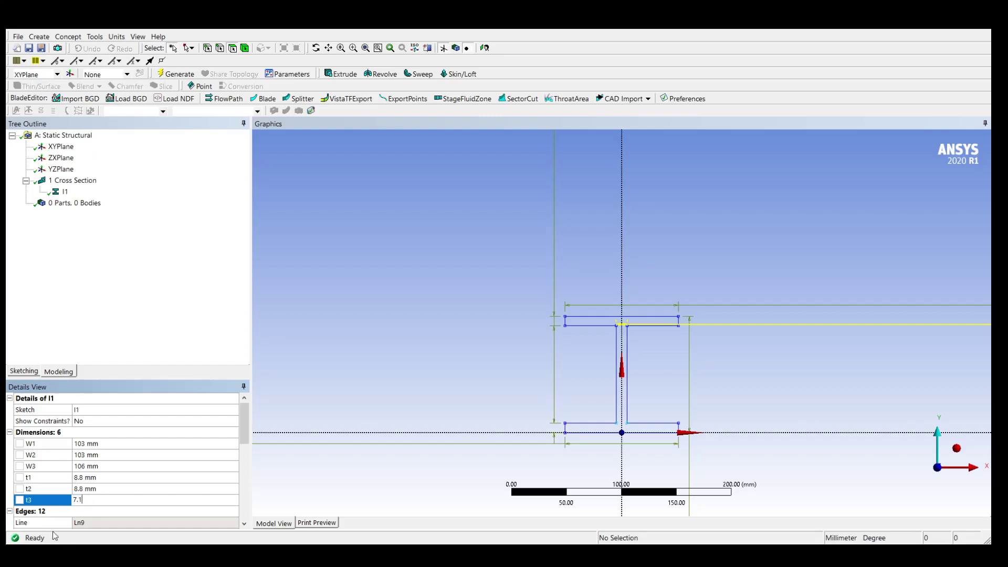
key(Return)
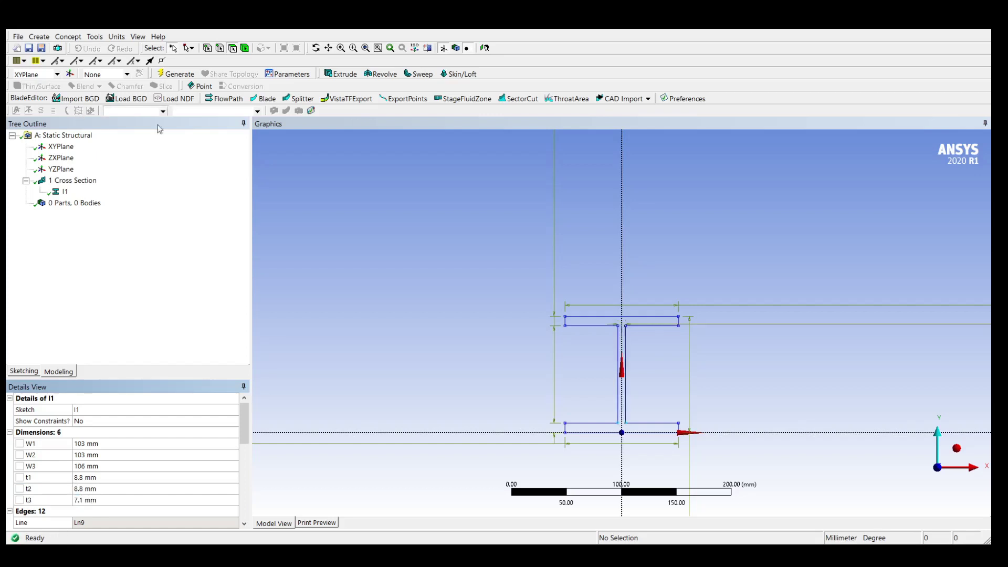
- Extrude the I1 profile to a 500 mm depth and generate the solid I-beam body
click(349, 74)
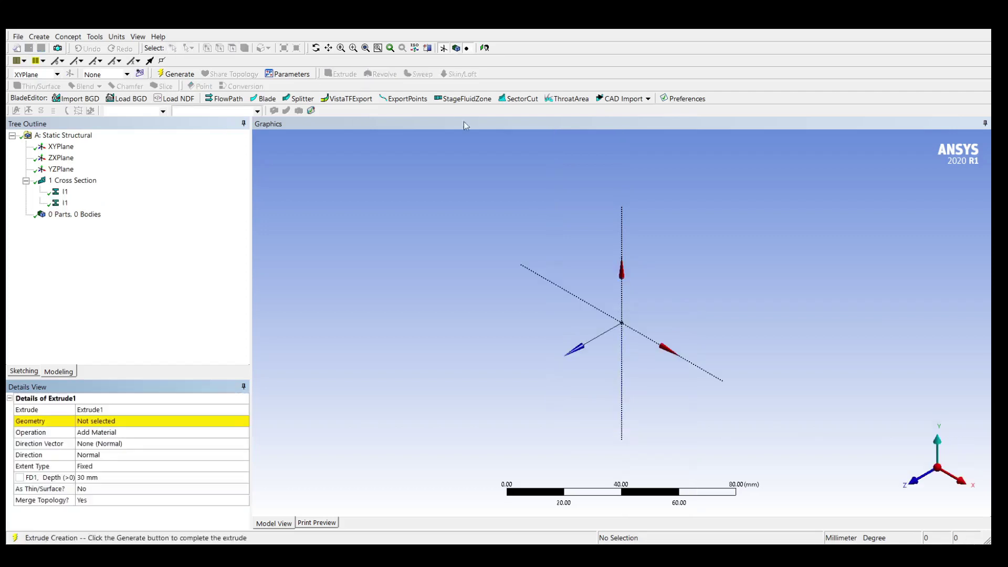
click(60, 203)
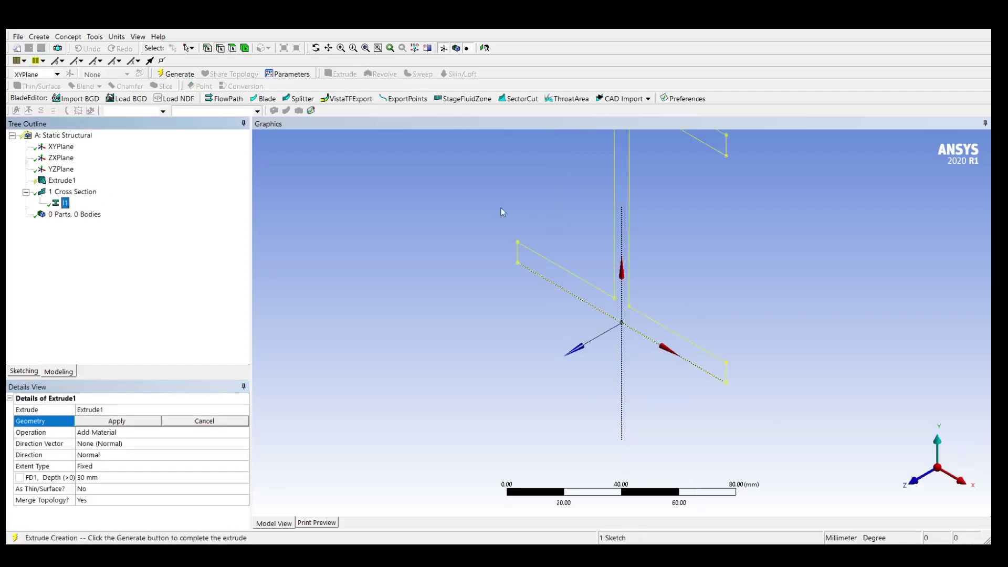
scroll(574, 261, up, 3)
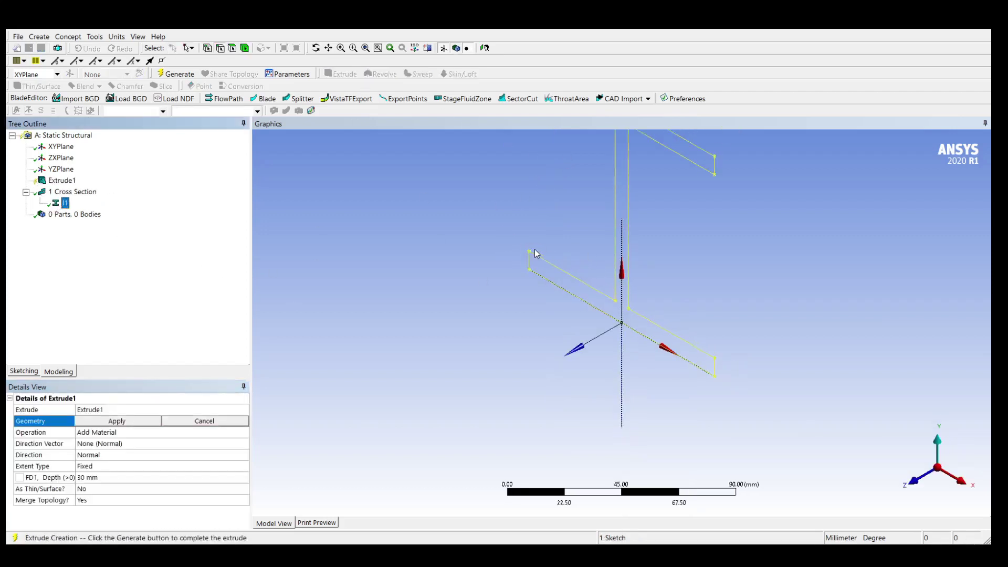
scroll(445, 241, down, 5)
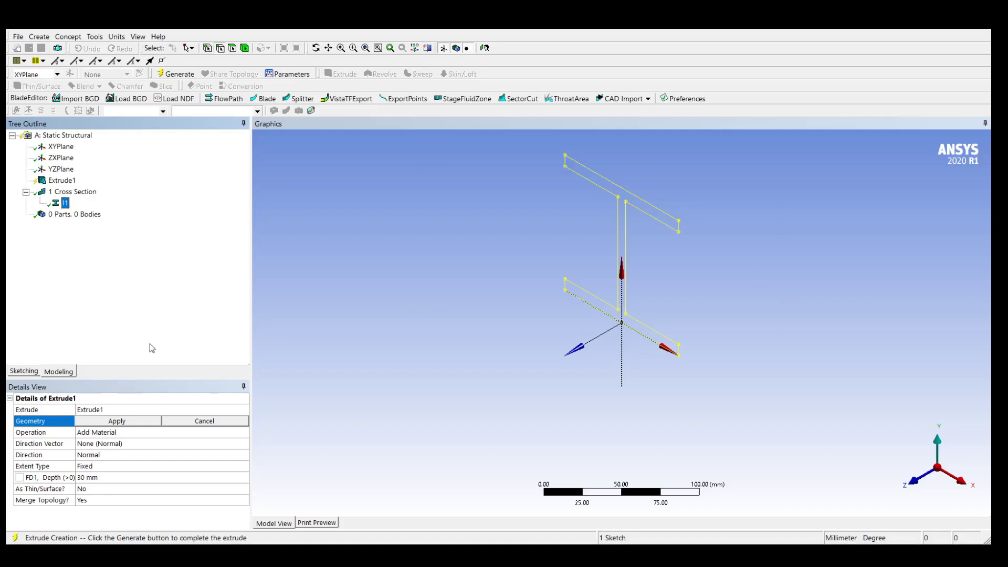
click(118, 421)
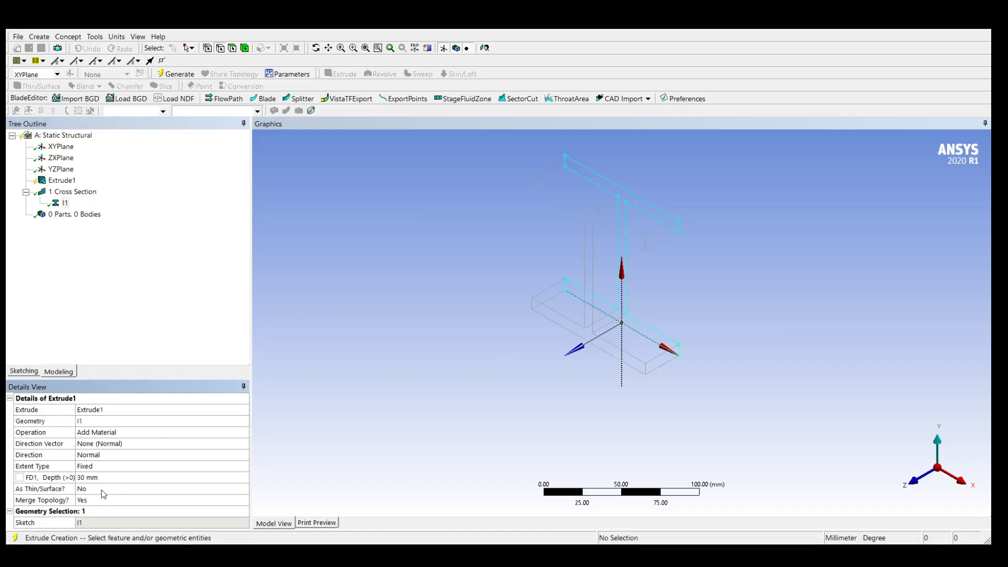
click(118, 478)
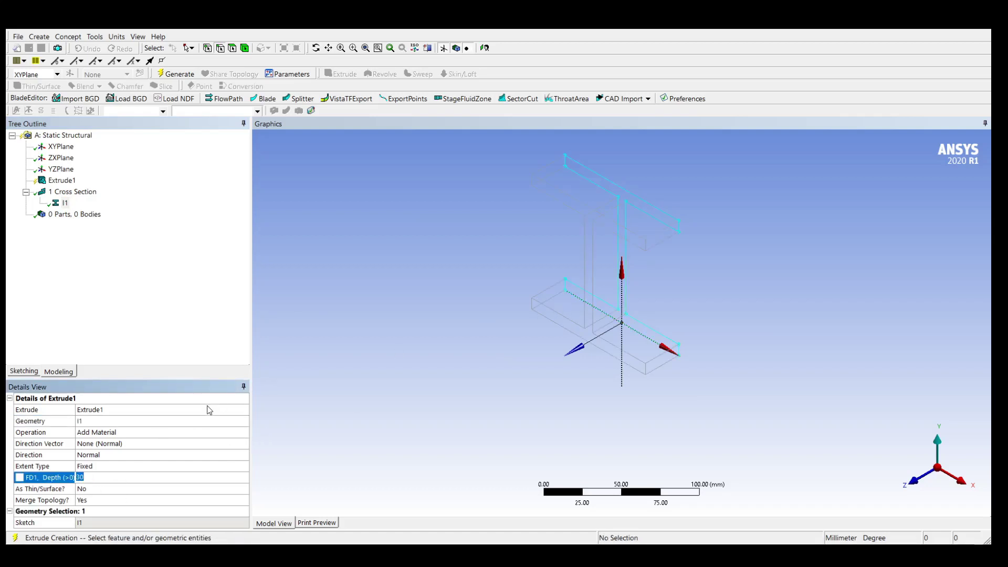
text(500)
click(169, 78)
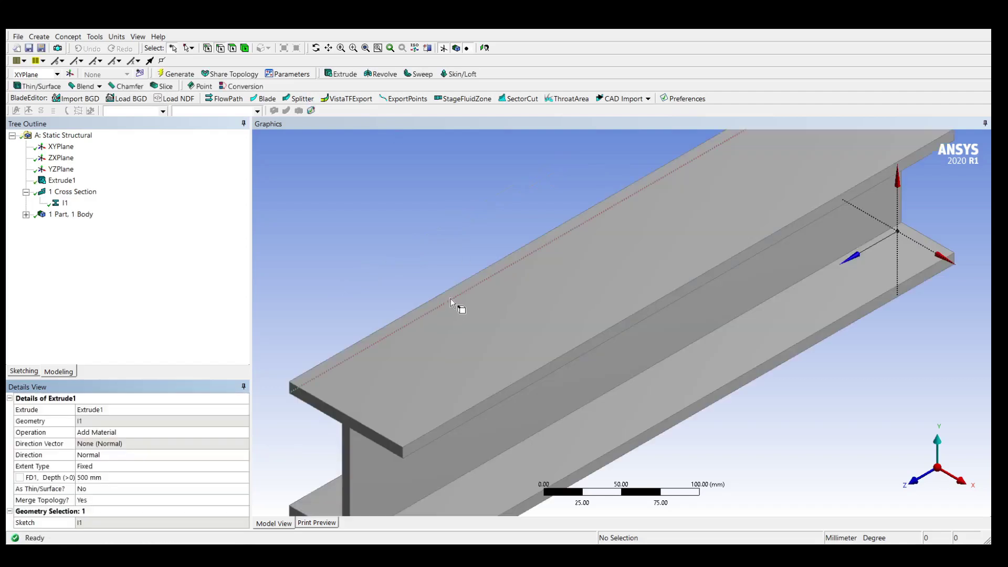
- Select the four web-to-flange edges running along the I-beam
scroll(481, 340, up, 2)
scroll(479, 339, down, 3)
scroll(725, 337, up, 1)
middle_drag(743, 401, 249, 420)
scroll(546, 339, up, 2)
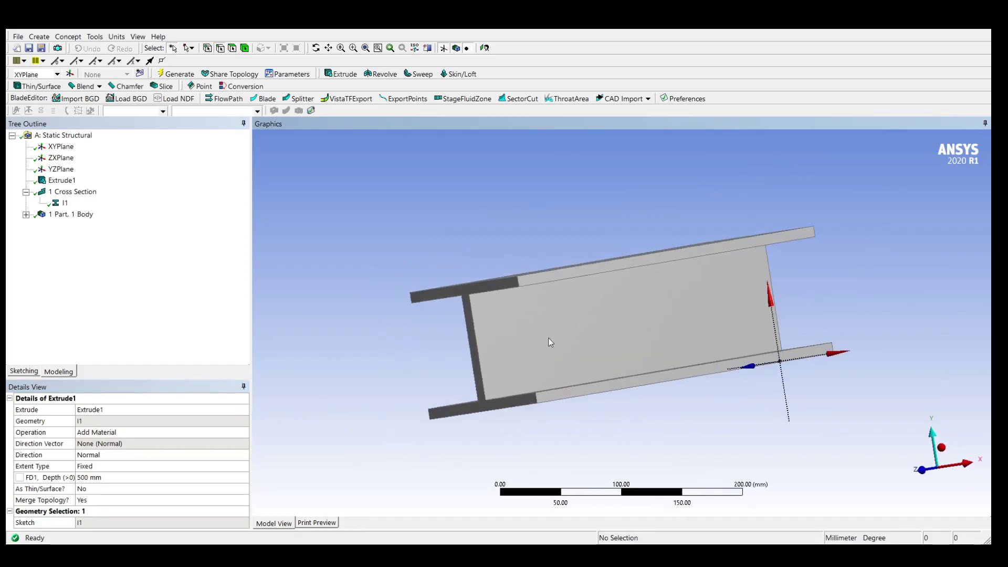
scroll(544, 276, down, 1)
scroll(541, 279, up, 1)
scroll(577, 309, down, 1)
mouse_move(575, 304)
middle_down()
mouse_move(607, 307)
mouse_move(701, 279)
mouse_move(630, 304)
mouse_move(563, 300)
middle_up()
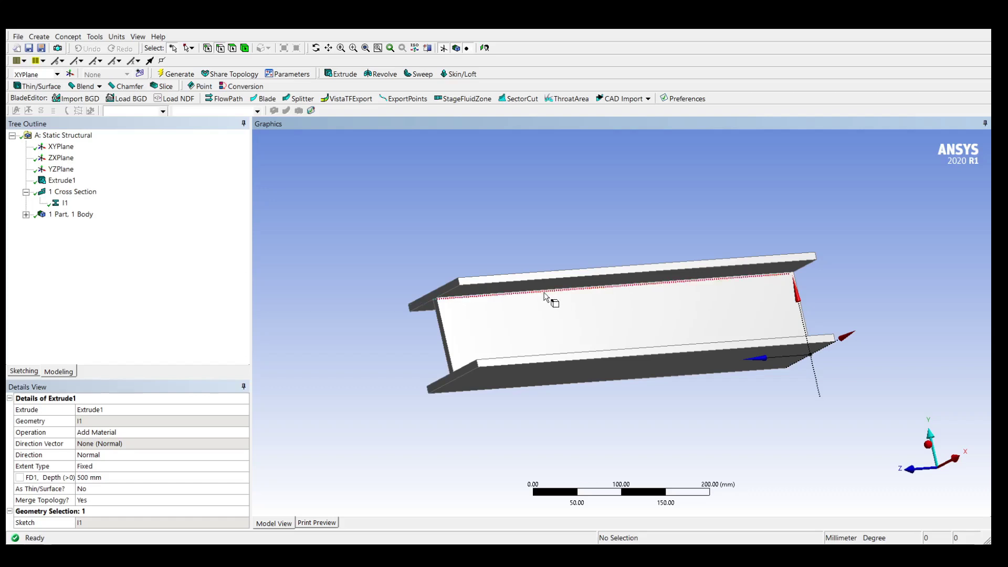
click(545, 295)
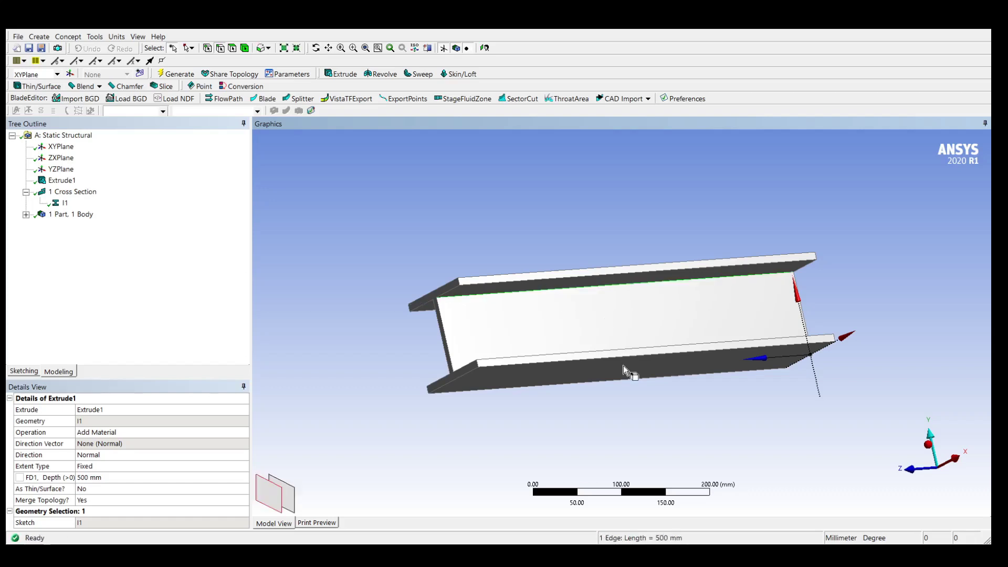
middle_drag(620, 379, 783, 381)
ctrl+click(594, 383)
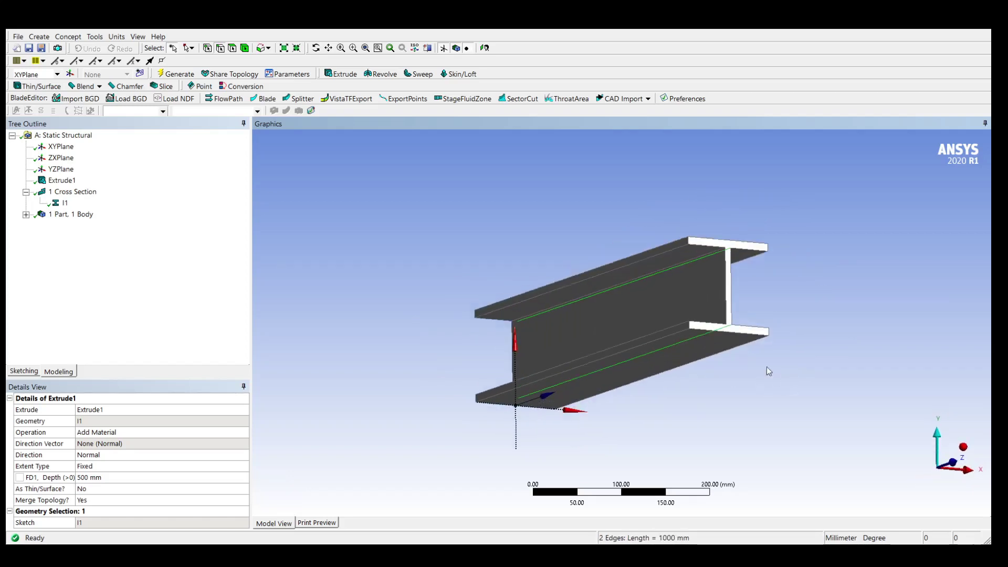
ctrl+click(699, 264)
middle_drag(761, 325, 785, 387)
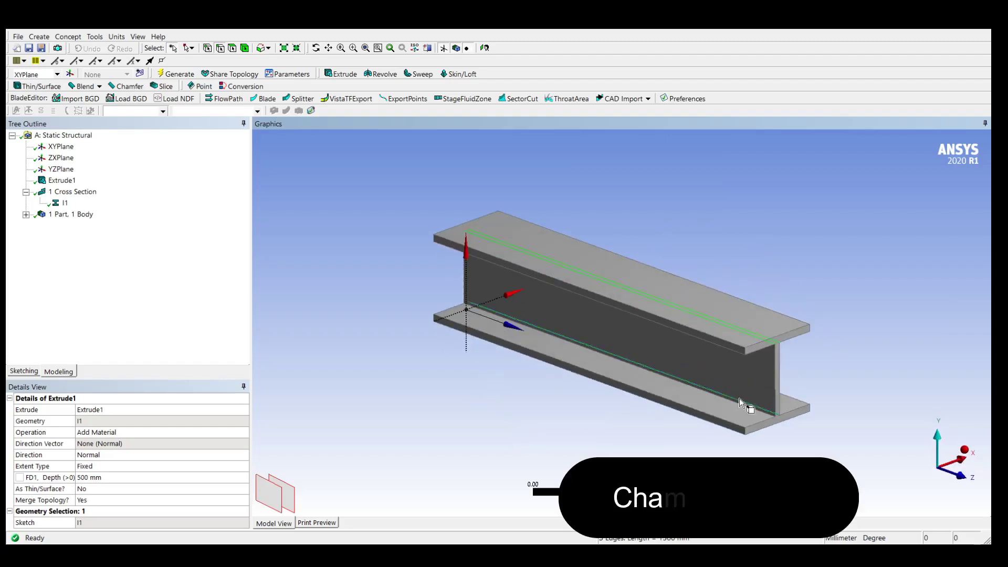
ctrl+click(804, 410)
middle_drag(866, 387, 583, 430)
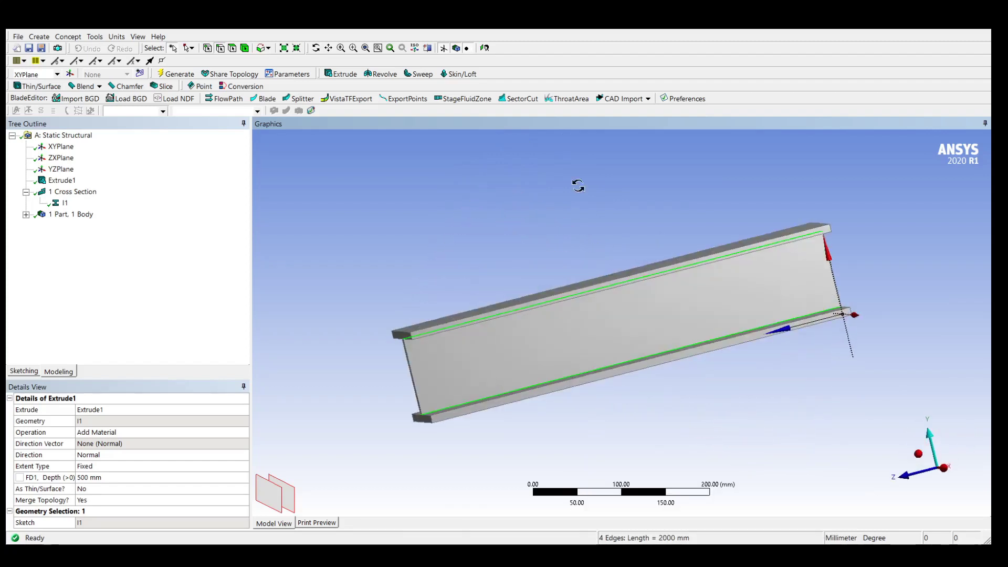
middle_drag(578, 185, 619, 277)
- Chamfer the selected edges with 5 mm left and right lengths and generate the result
click(126, 86)
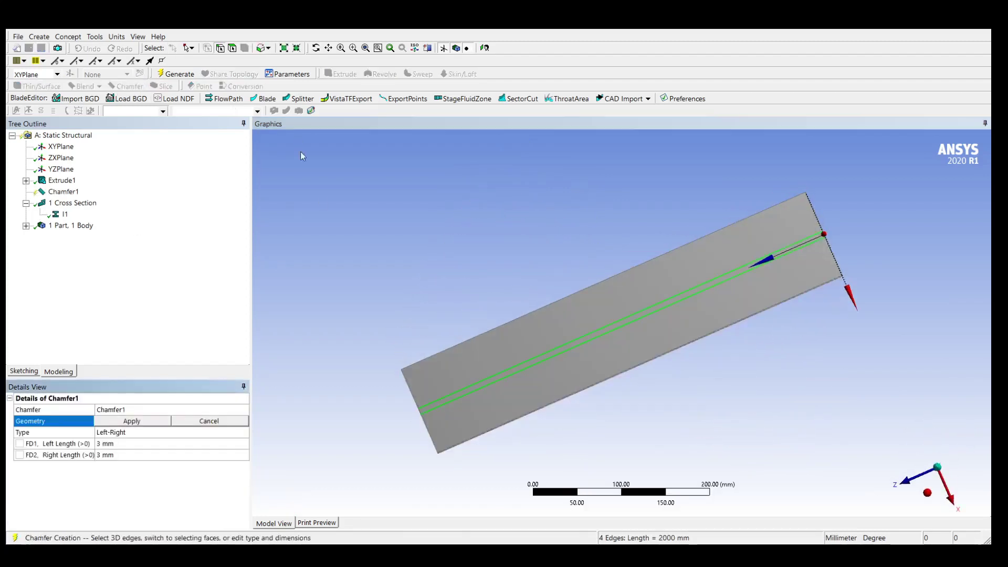
click(133, 421)
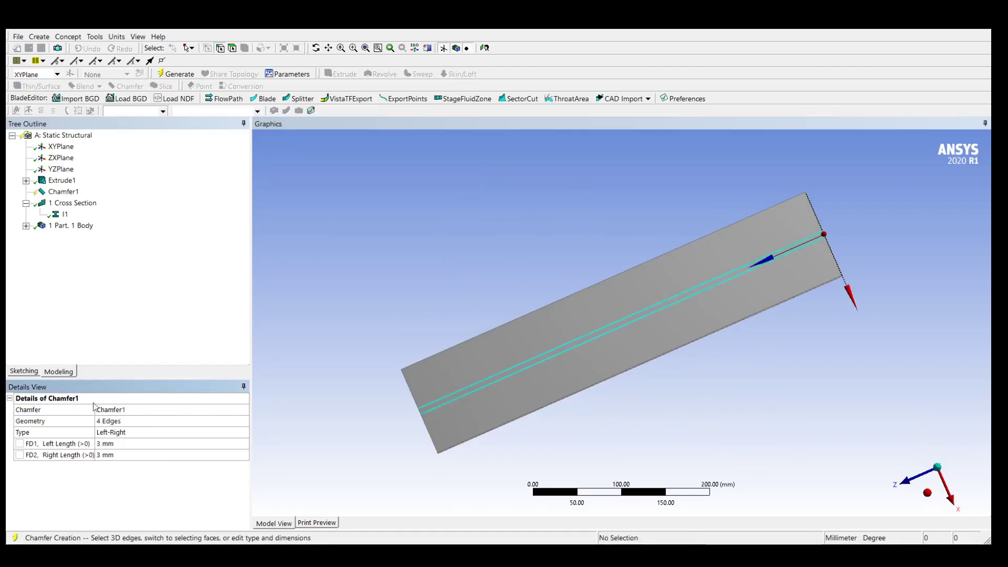
click(126, 444)
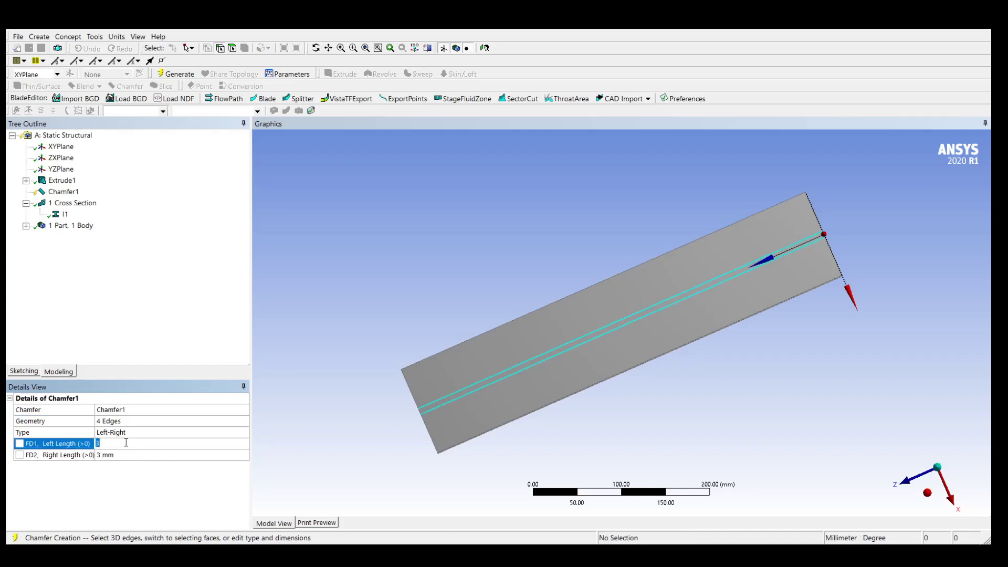
text(5)
key(Return)
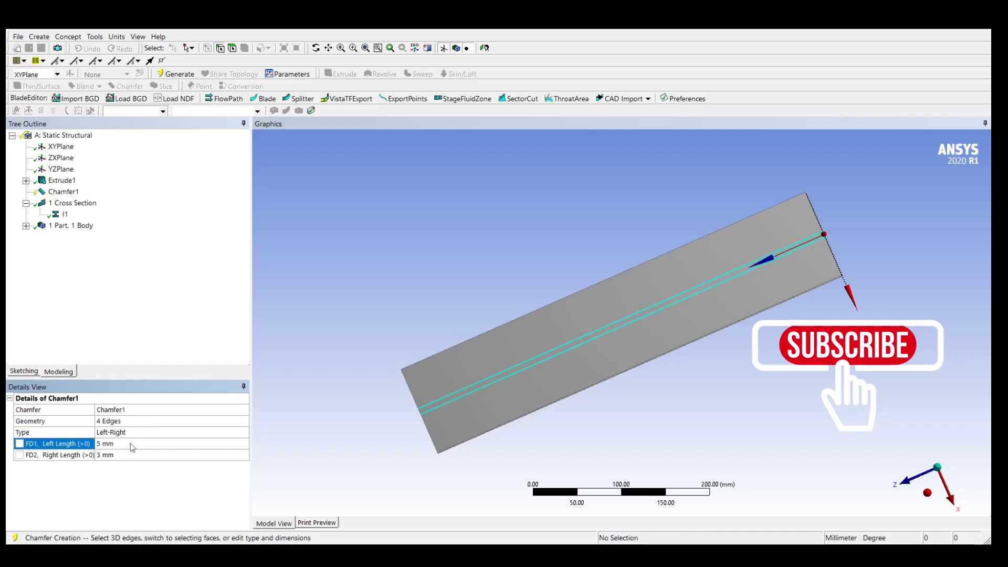
click(143, 452)
text(5)
key(Return)
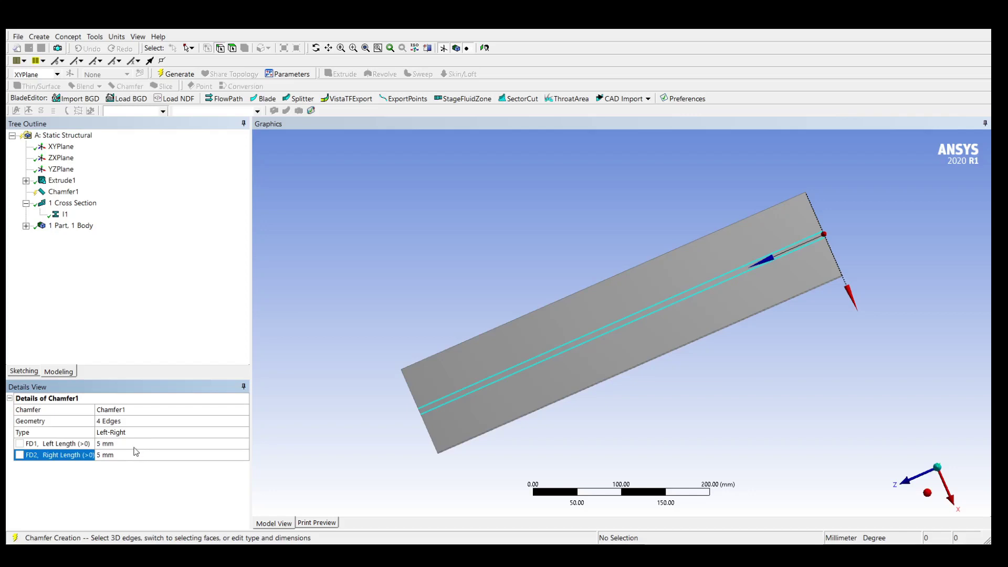
click(192, 73)
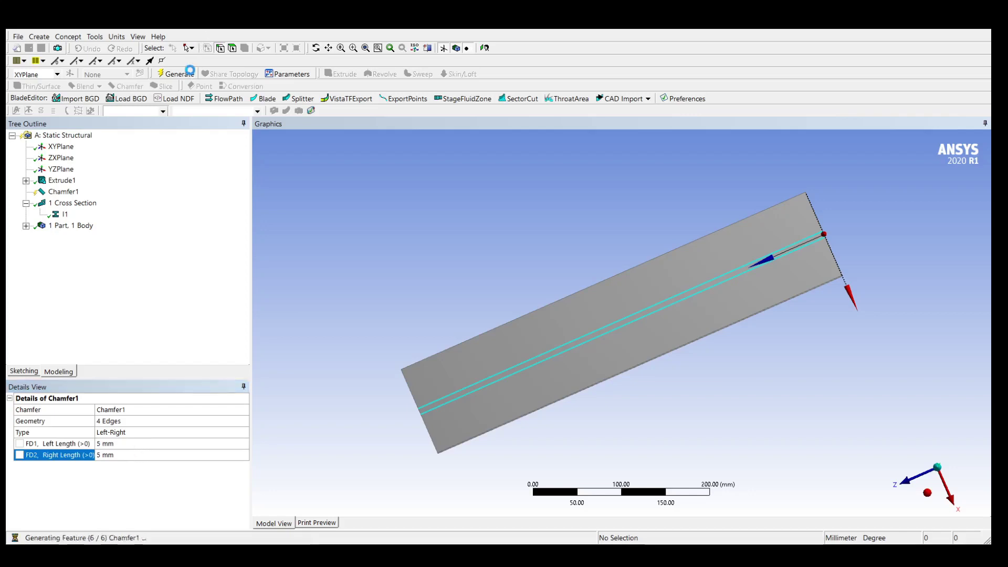
middle_drag(714, 388, 833, 333)
scroll(736, 305, up, 4)
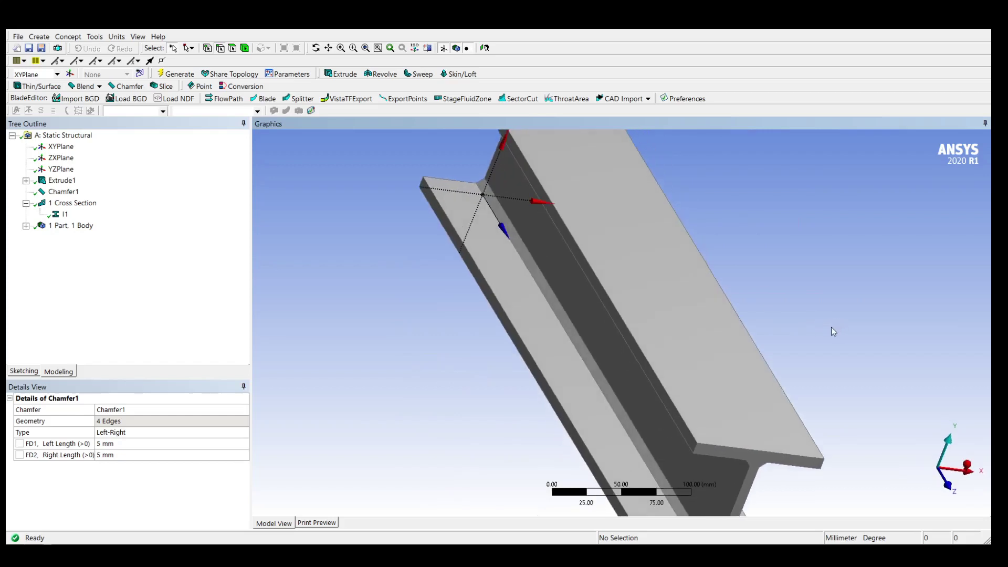
scroll(824, 330, down, 3)
scroll(823, 326, up, 3)
scroll(823, 326, down, 3)
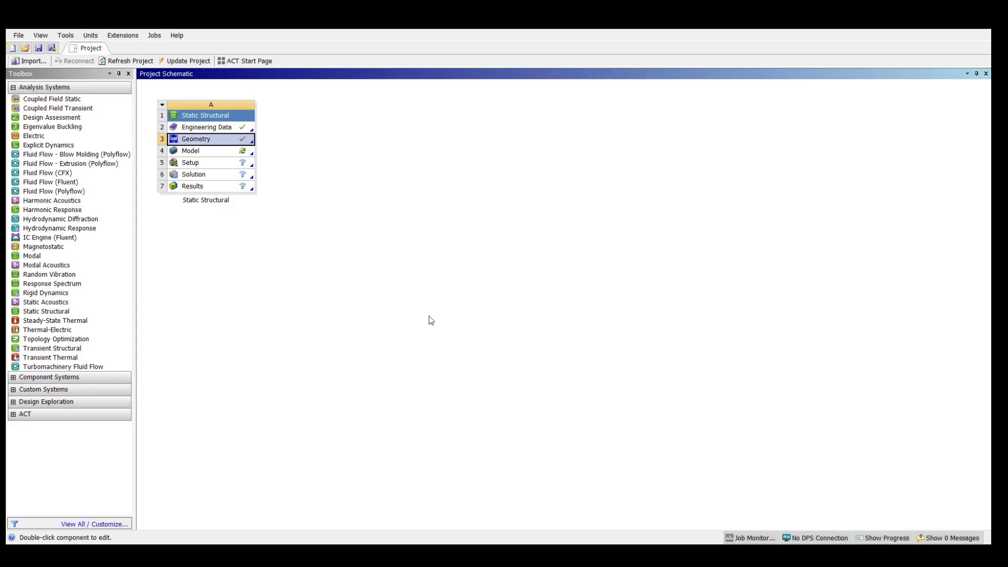
- Open the Model cell A4 to load the chamfered I-beam into Mechanical
double_click(188, 152)
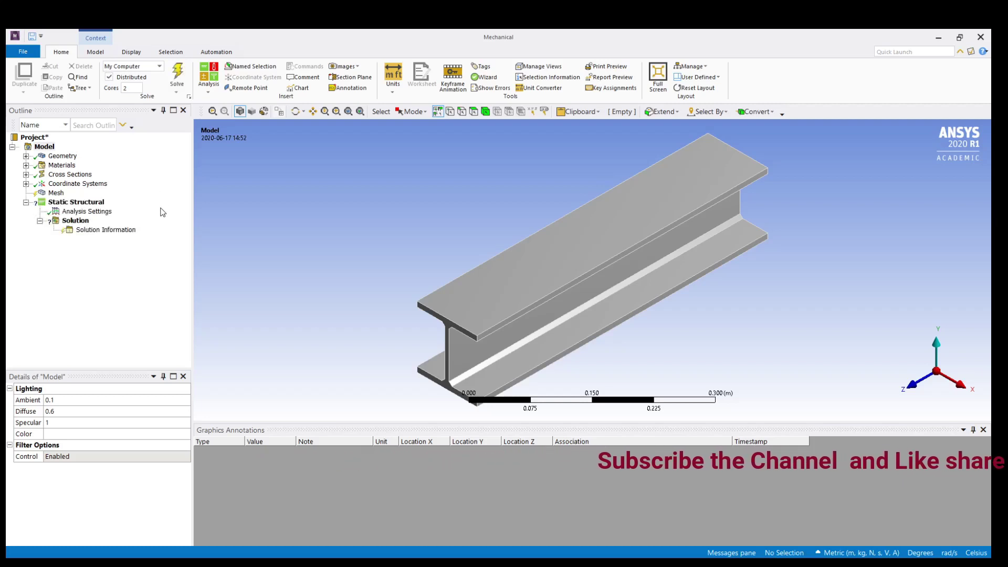
- Verify the beam's solid body is Structural Steel, then generate the default mesh and inspect it
click(62, 157)
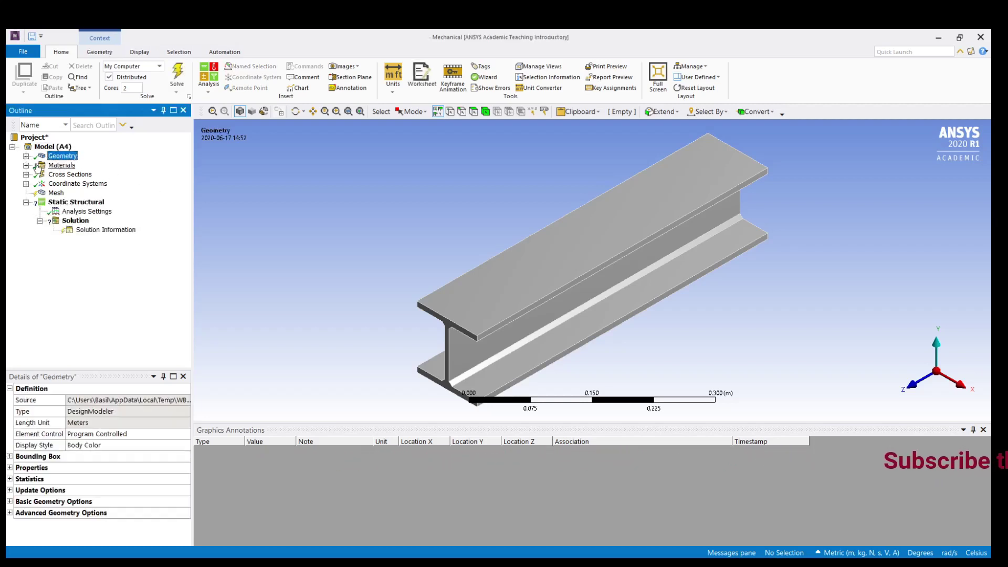
click(66, 166)
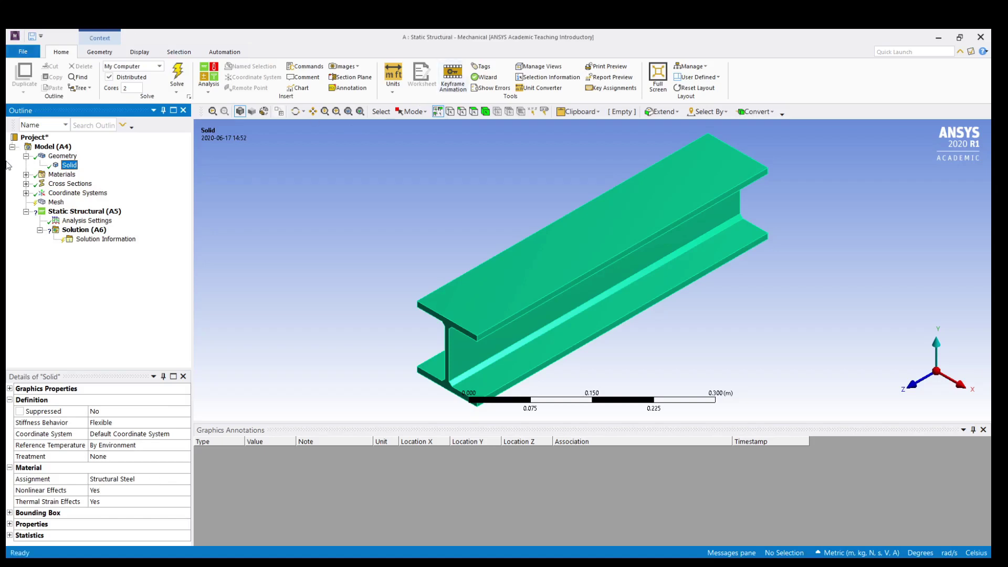
click(56, 202)
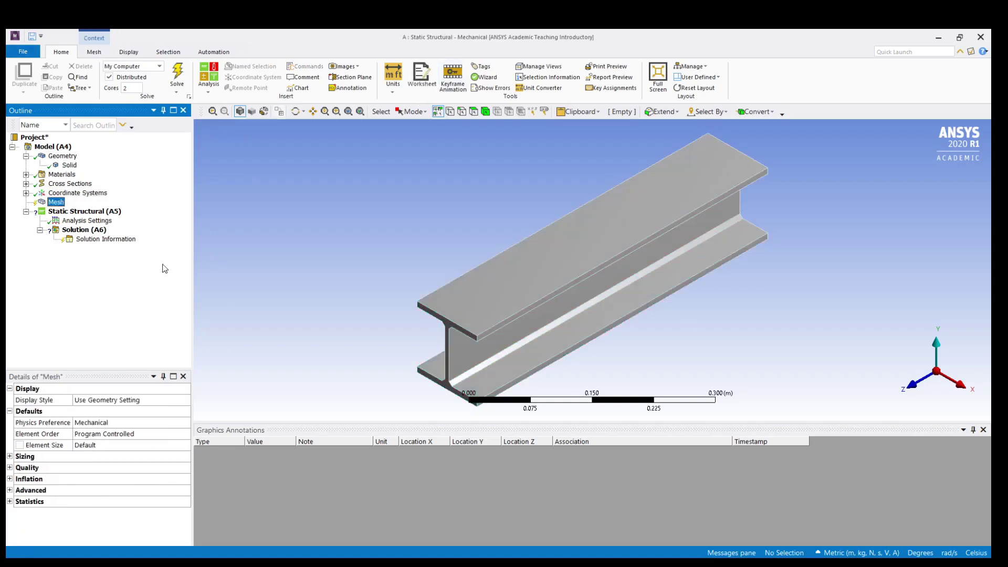
click(177, 76)
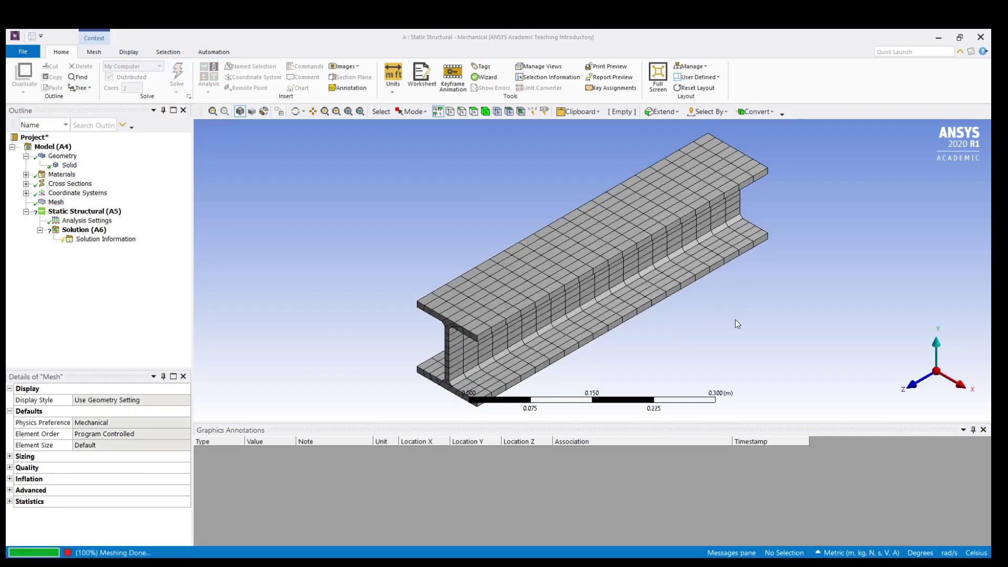
middle_drag(735, 313, 752, 239)
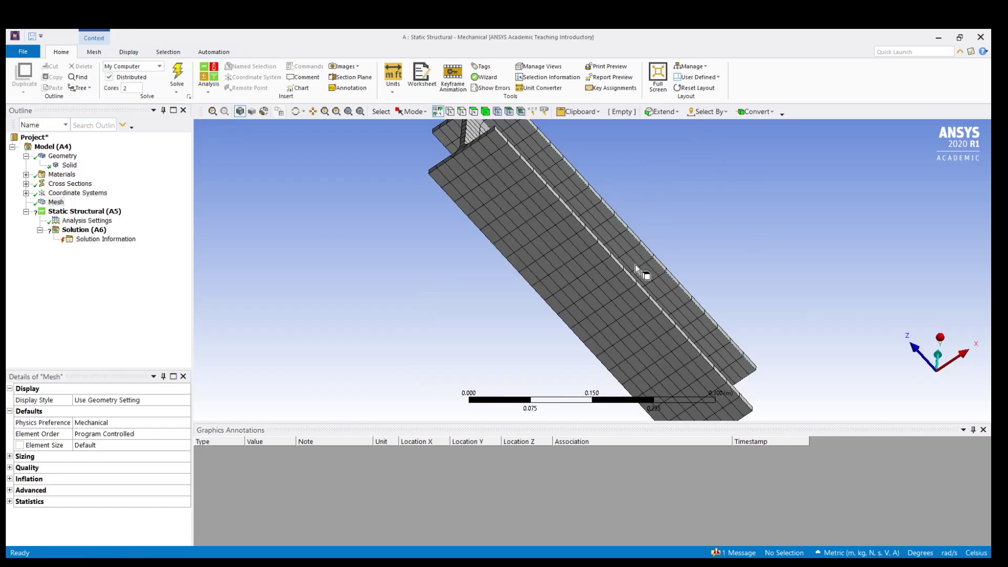
middle_drag(637, 263, 636, 329)
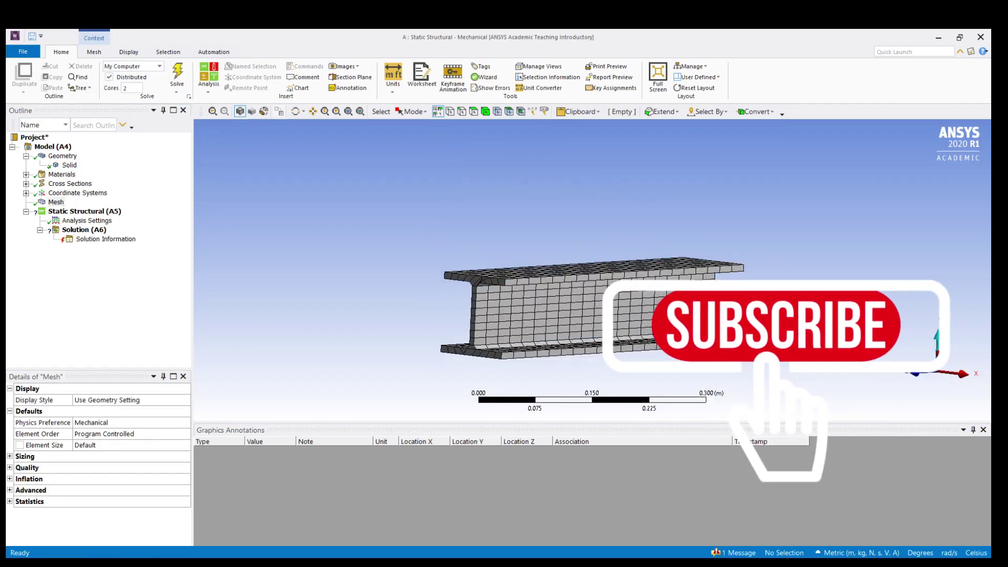
middle_drag(729, 309, 726, 289)
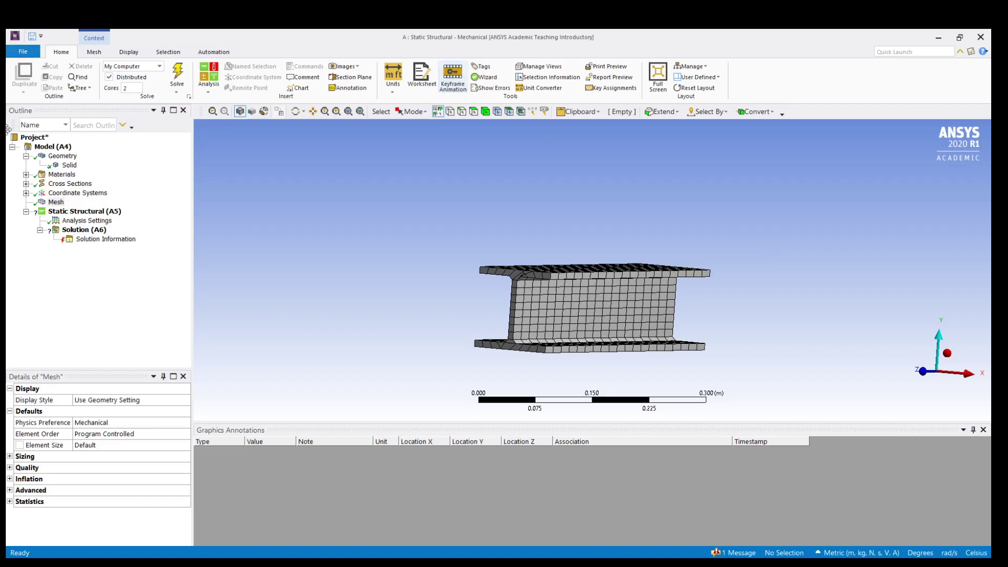
- Add a Fixed Support scoped to the selected end face of the I-beam
click(65, 212)
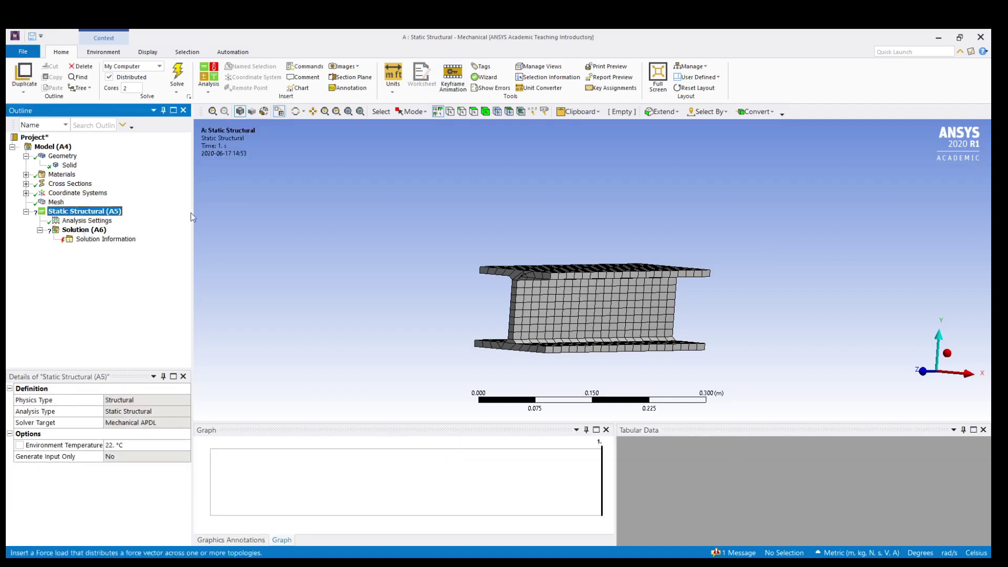
click(231, 313)
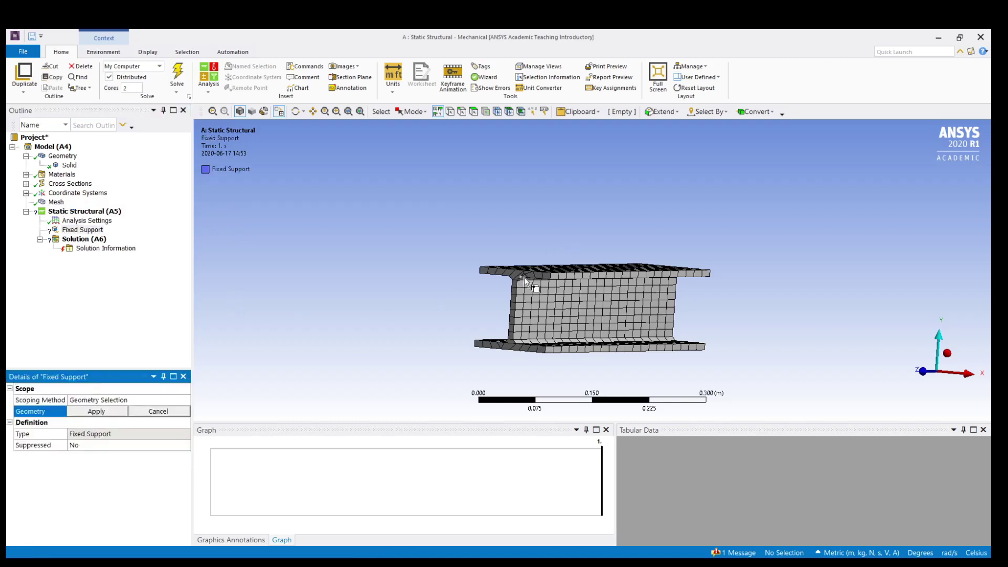
click(475, 113)
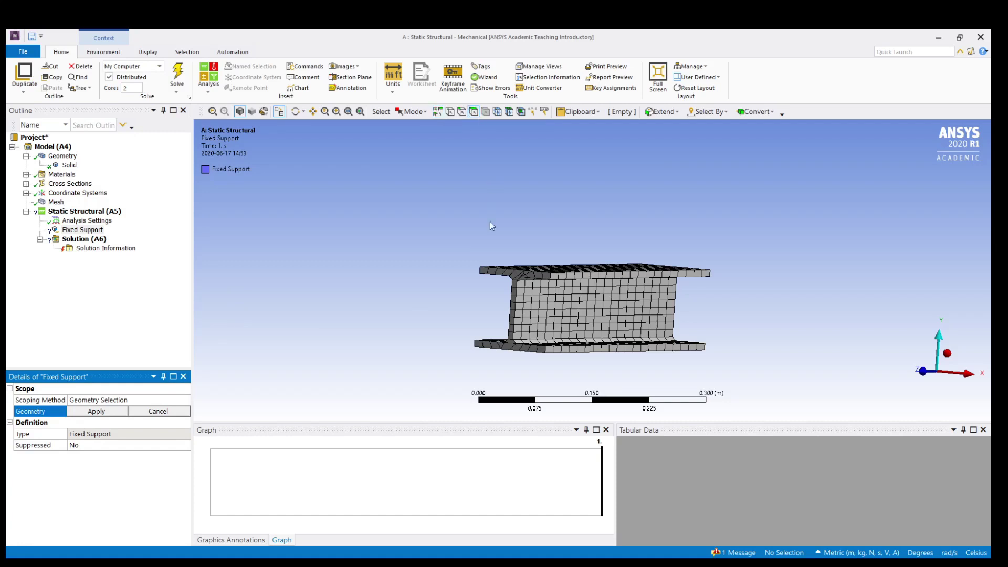
click(521, 279)
scroll(528, 298, down, 2)
scroll(525, 299, up, 2)
click(87, 212)
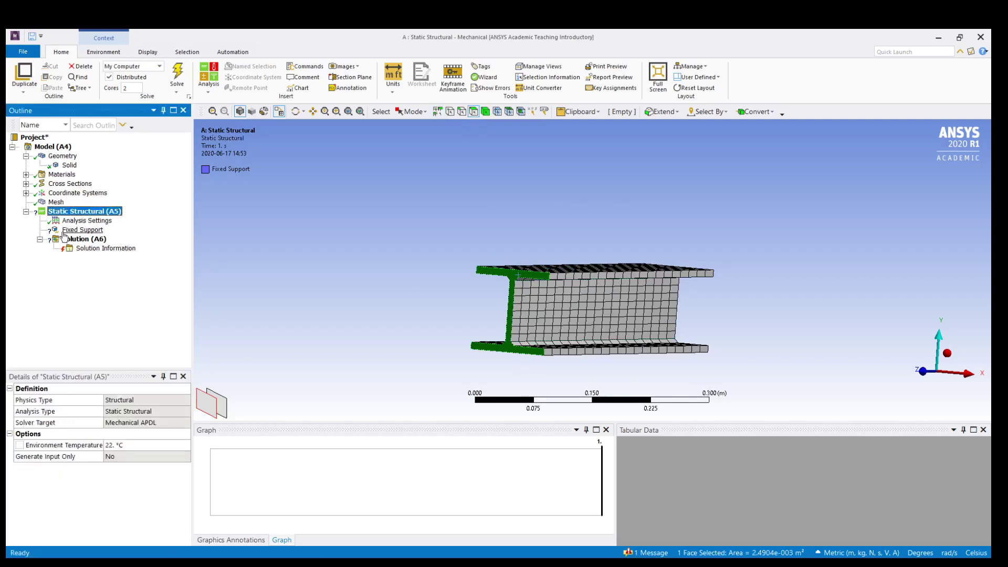
click(79, 230)
click(104, 410)
click(102, 411)
click(84, 211)
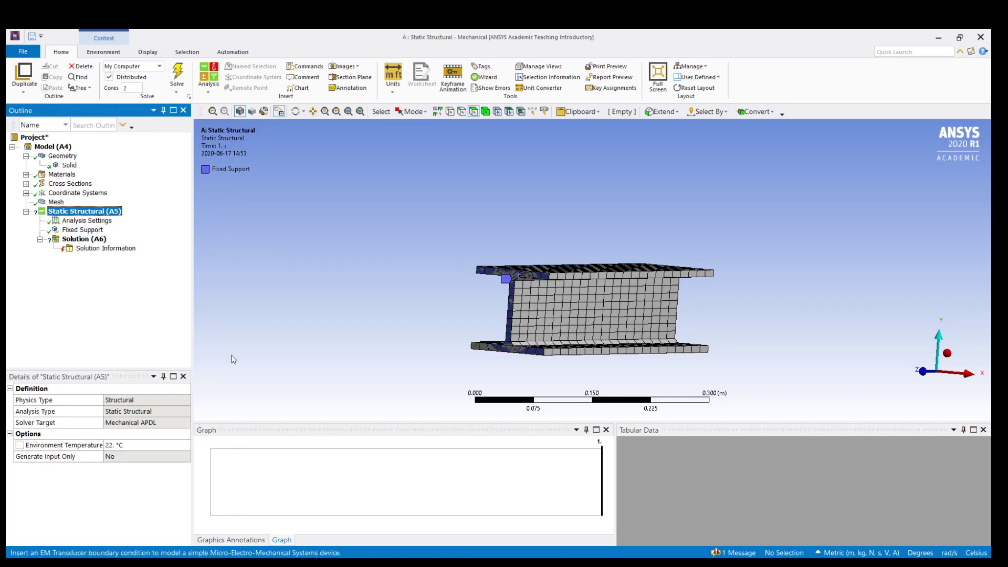
- Apply a 1000 Pa pressure load to the I-beam's top flange face
click(229, 196)
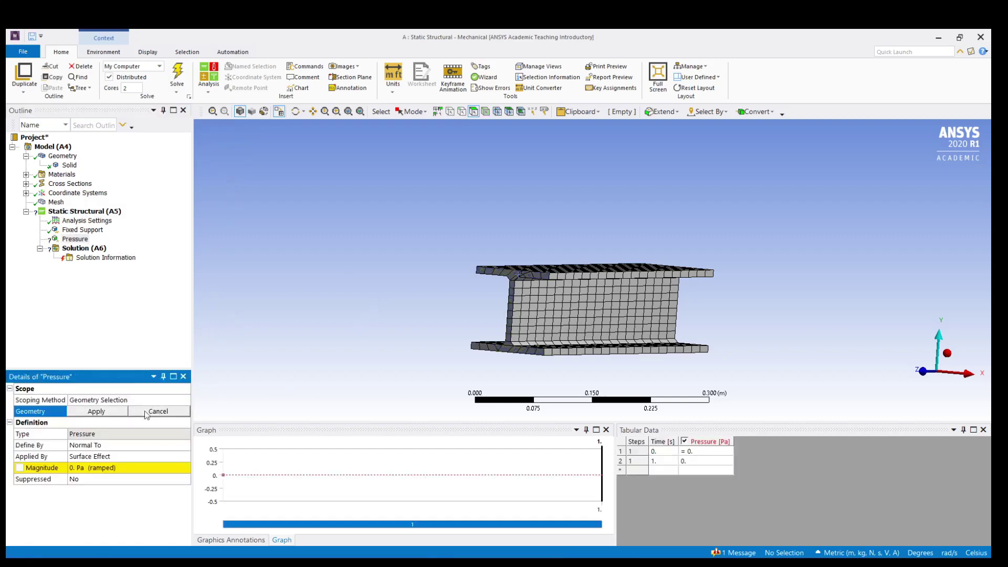
middle_drag(837, 209, 861, 273)
middle_drag(354, 318, 342, 278)
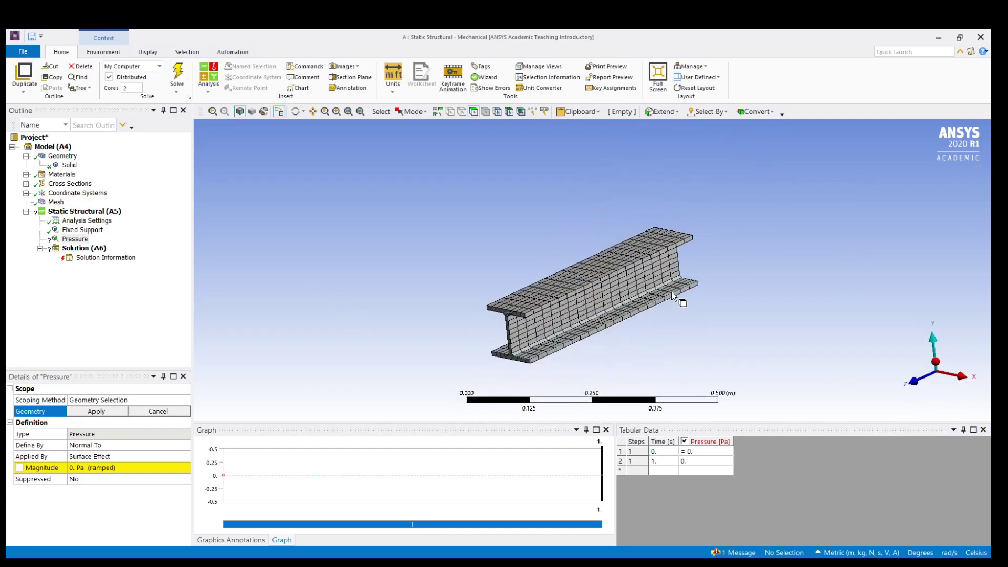
click(583, 271)
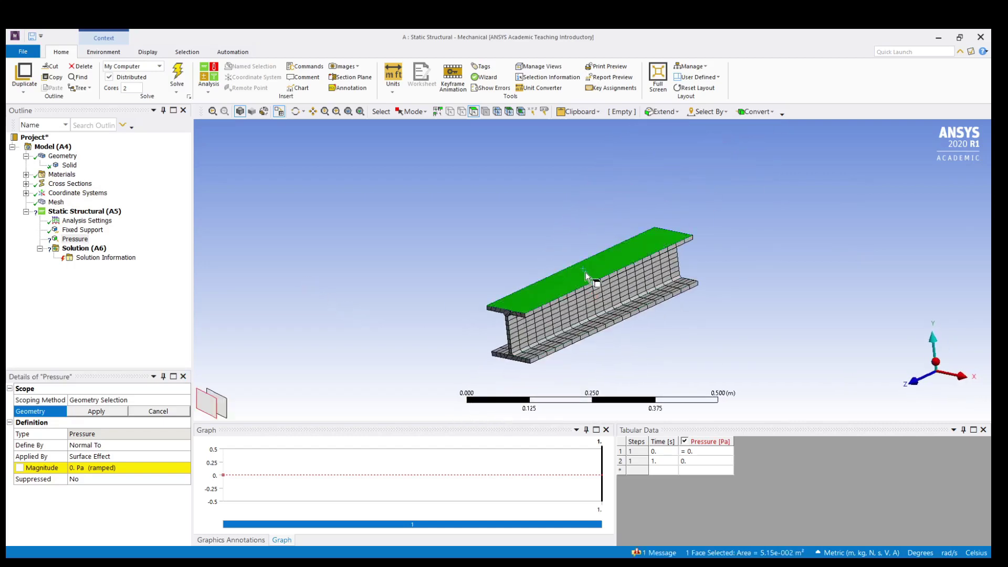
click(104, 410)
scroll(527, 234, up, 3)
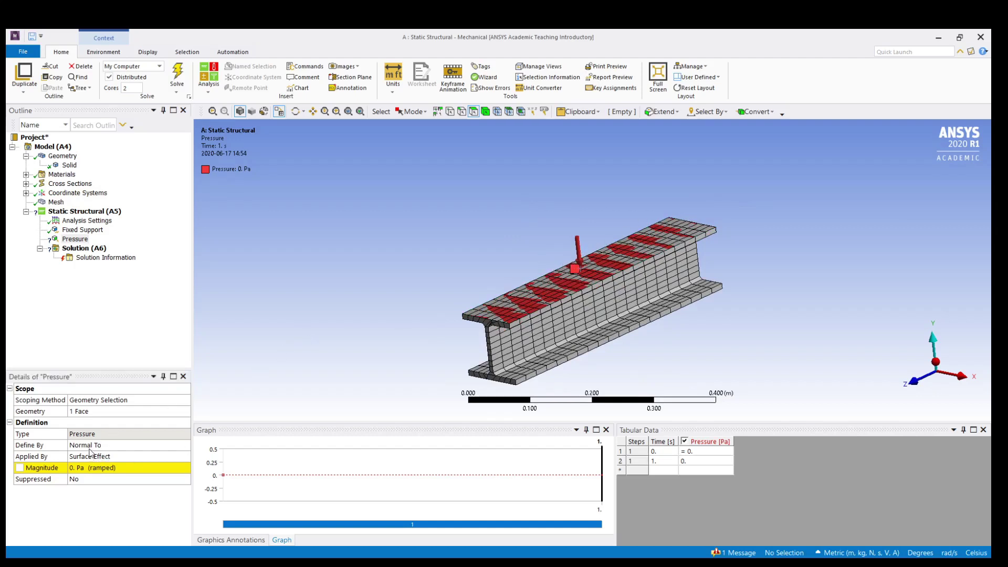
click(89, 468)
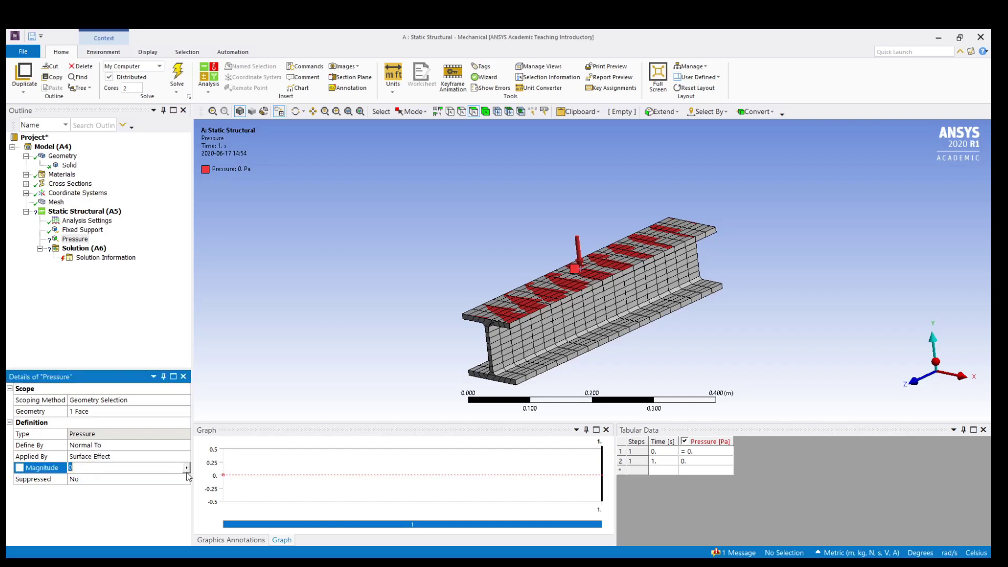
key(Return)
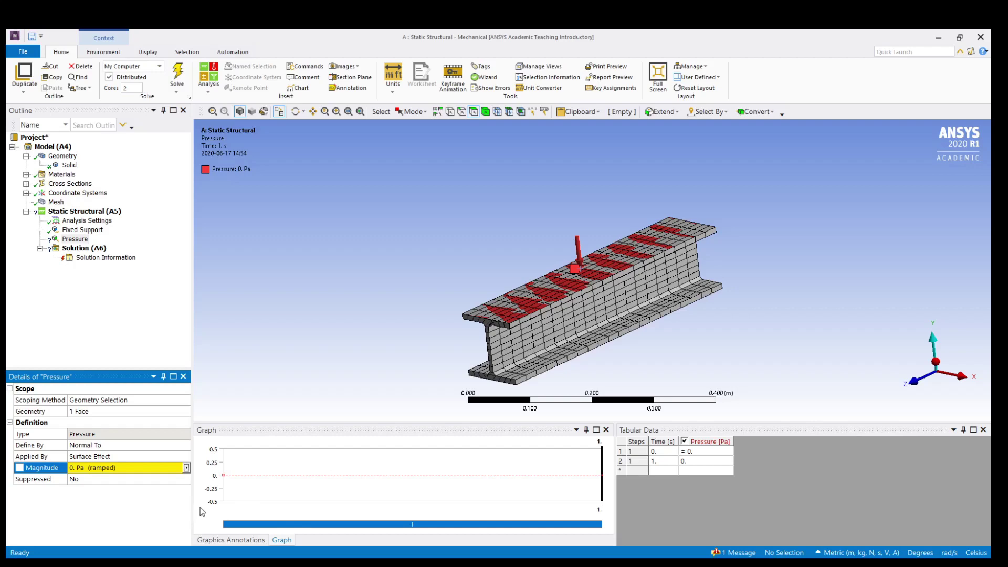
middle_drag(655, 345, 600, 345)
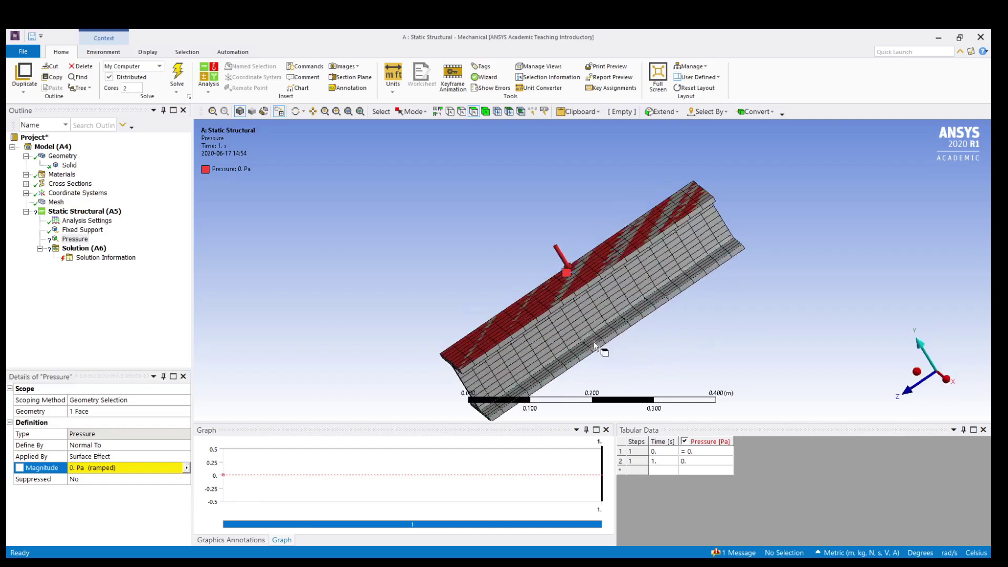
click(172, 469)
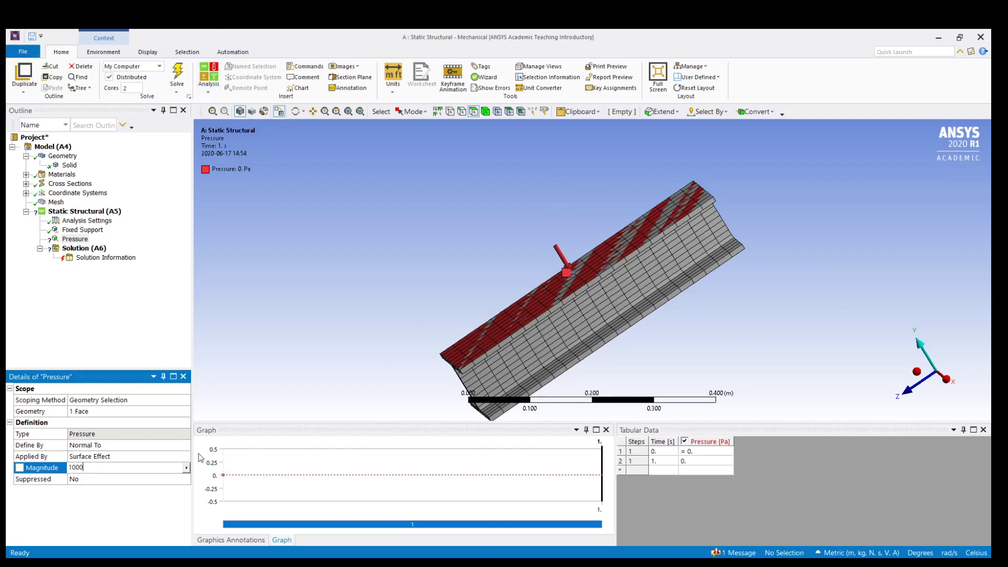
key(Return)
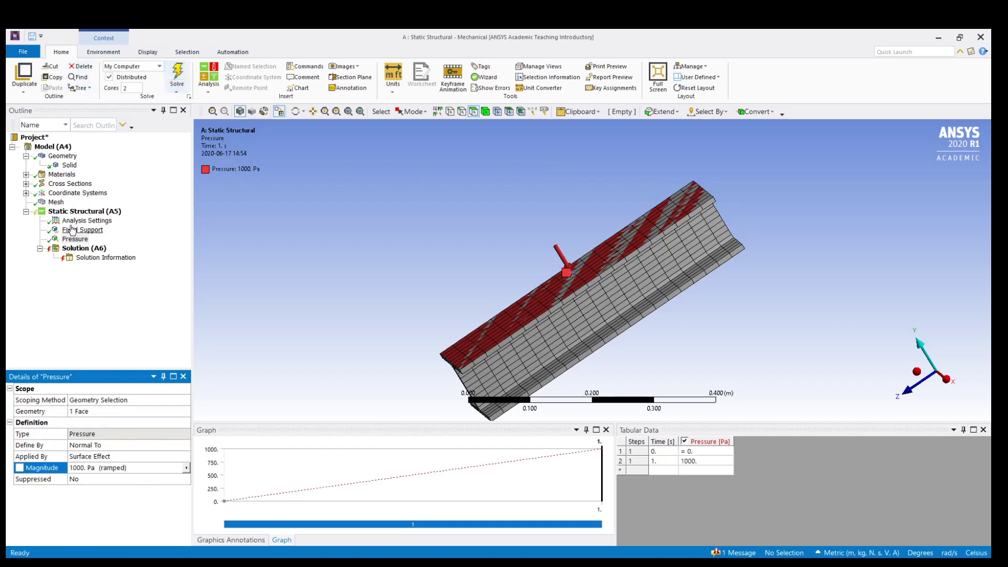
click(84, 247)
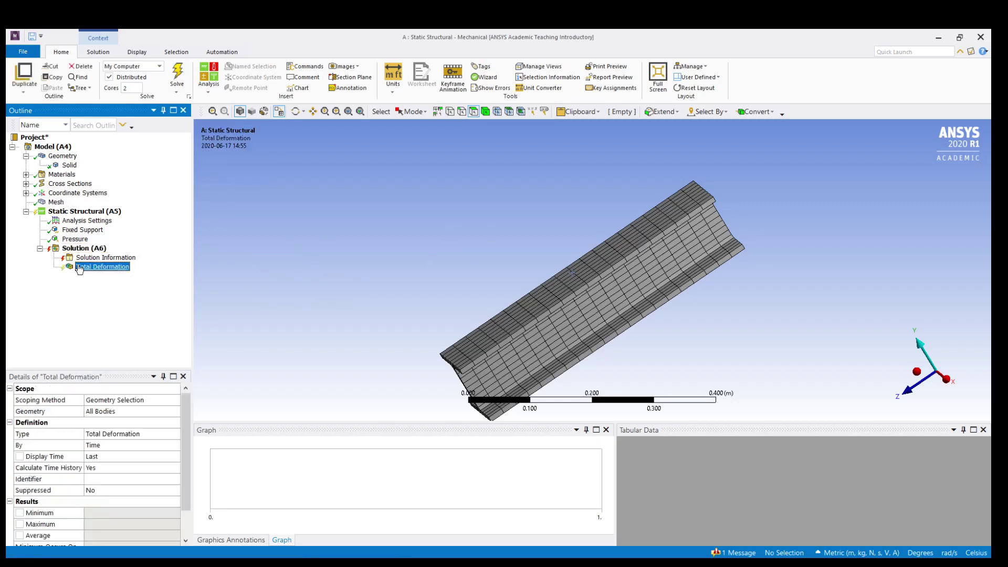
- Solve the analysis and view the total deformation contour, peaking at 1.1285e-6 m
click(177, 74)
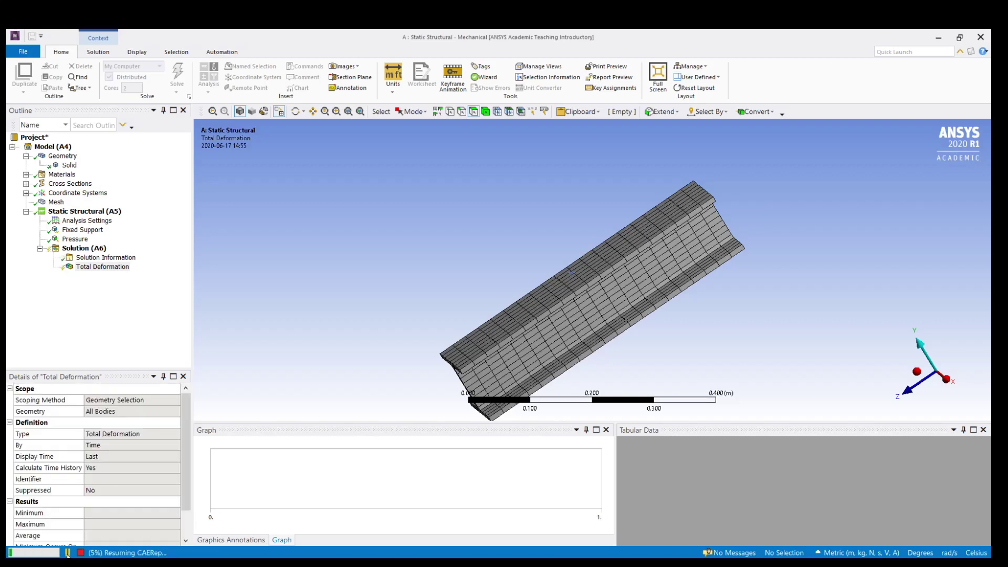
scroll(538, 403, down, 2)
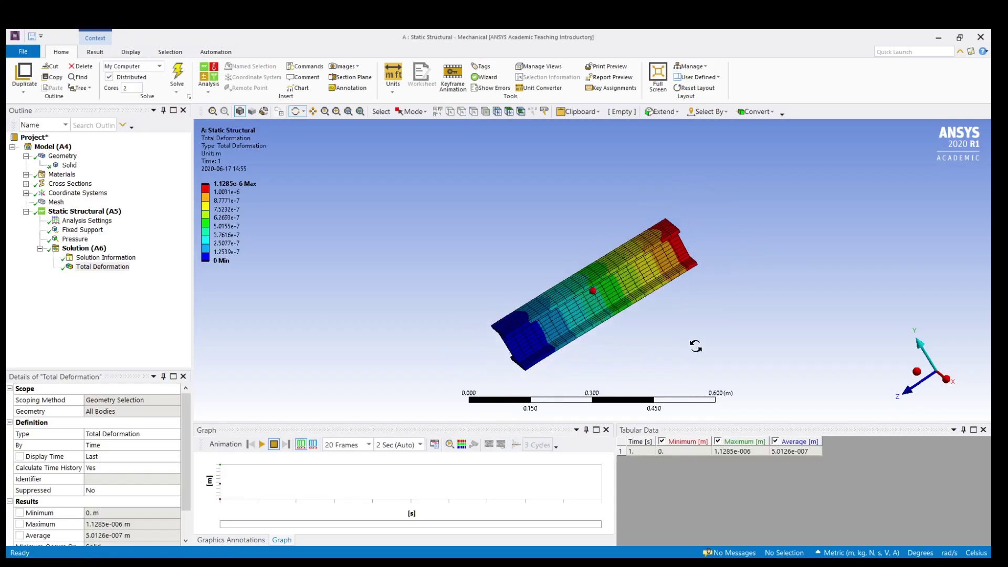
scroll(692, 341, down, 3)
scroll(693, 340, up, 5)
drag(693, 339, 615, 348)
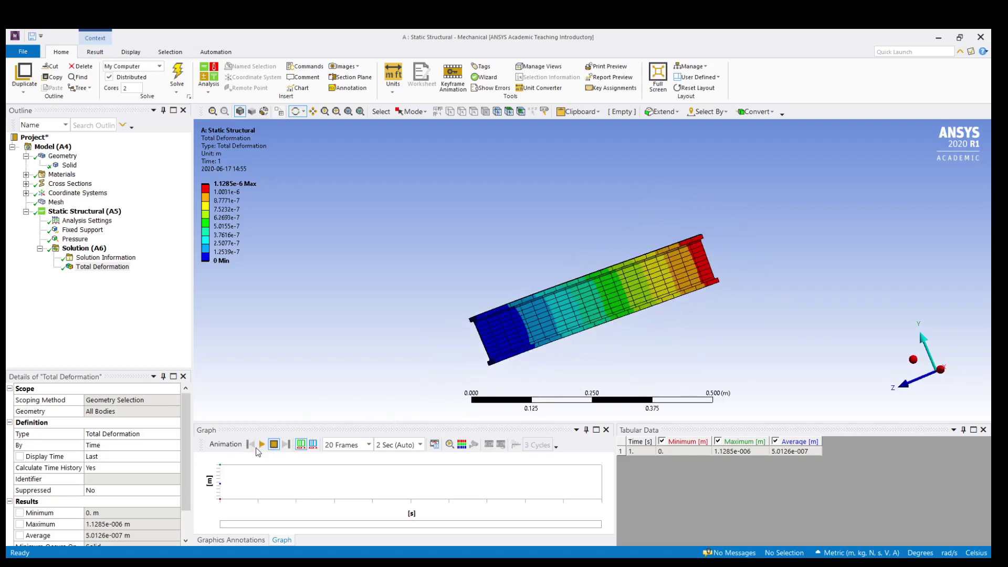
- Play the deformation animation and orbit the beam, checking where the fixed support sits
click(262, 445)
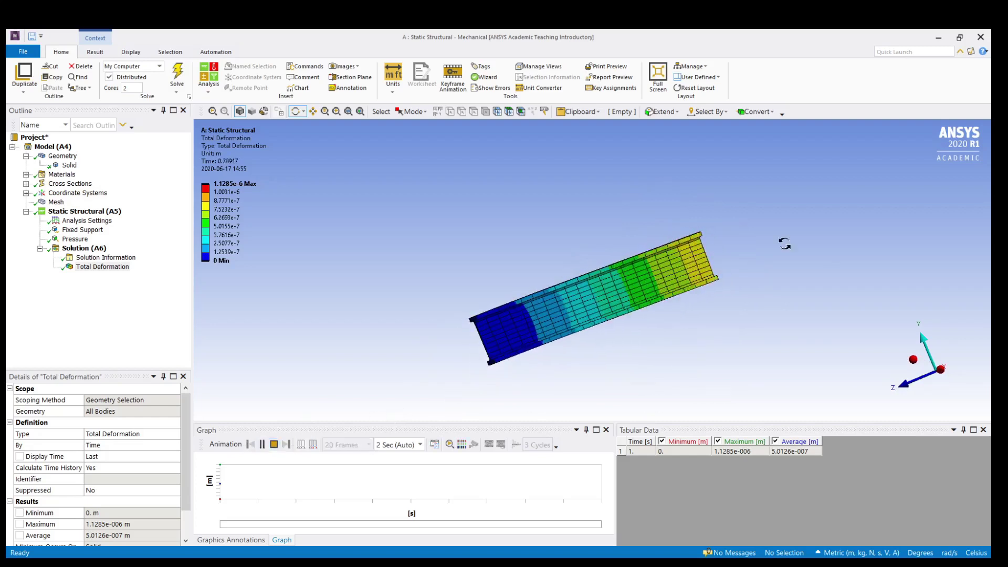
drag(810, 232, 805, 259)
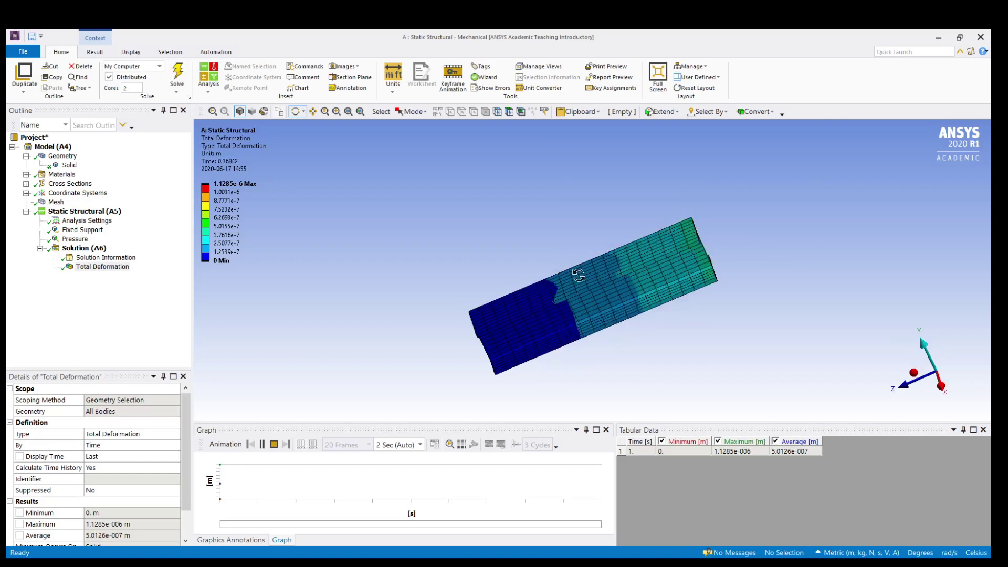
drag(576, 355, 505, 308)
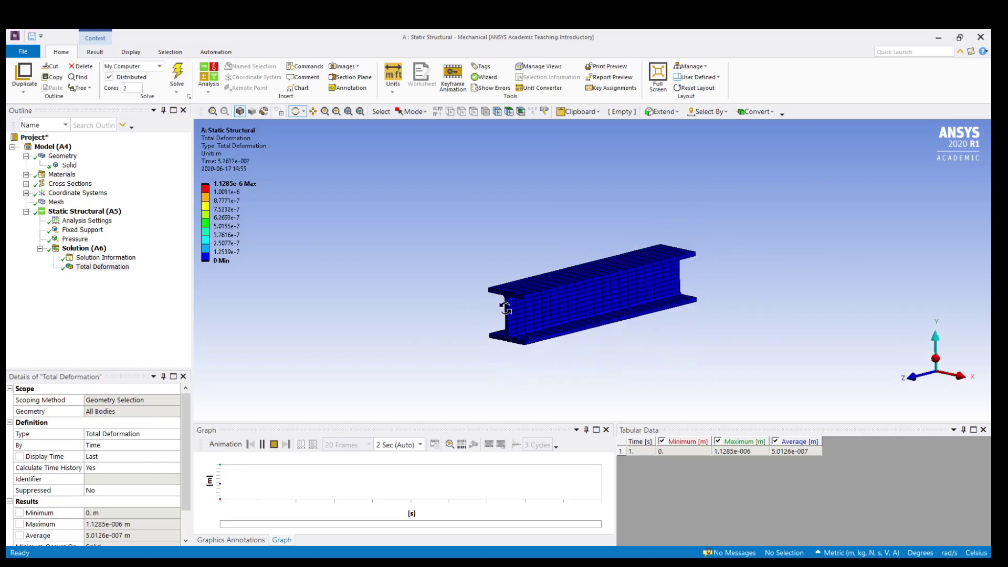
click(72, 230)
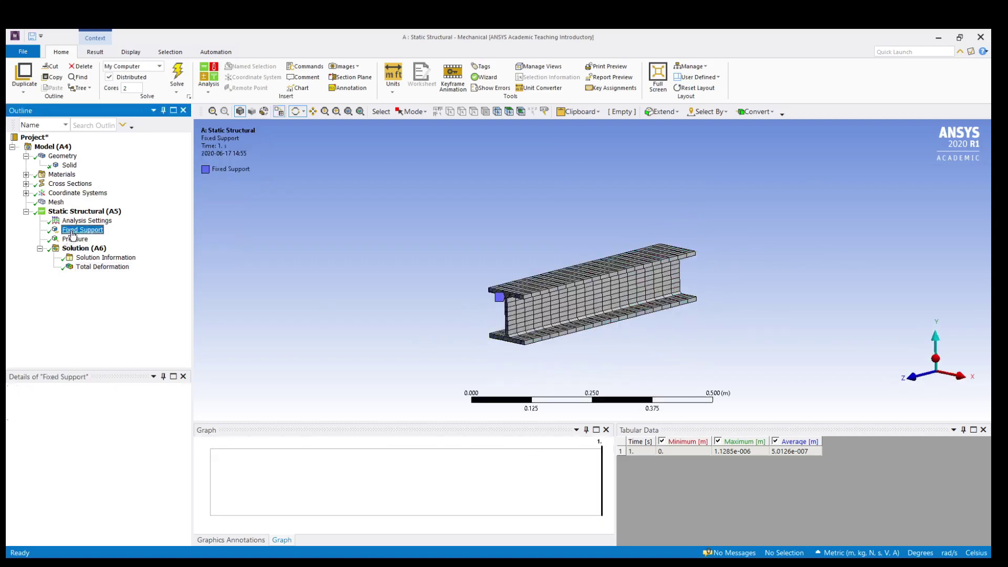
drag(593, 295, 756, 273)
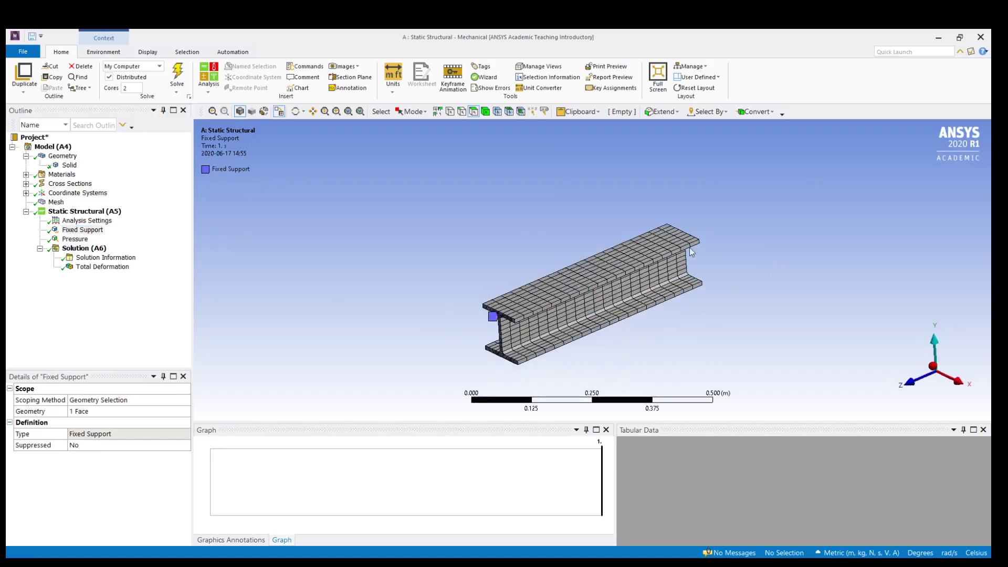
click(102, 266)
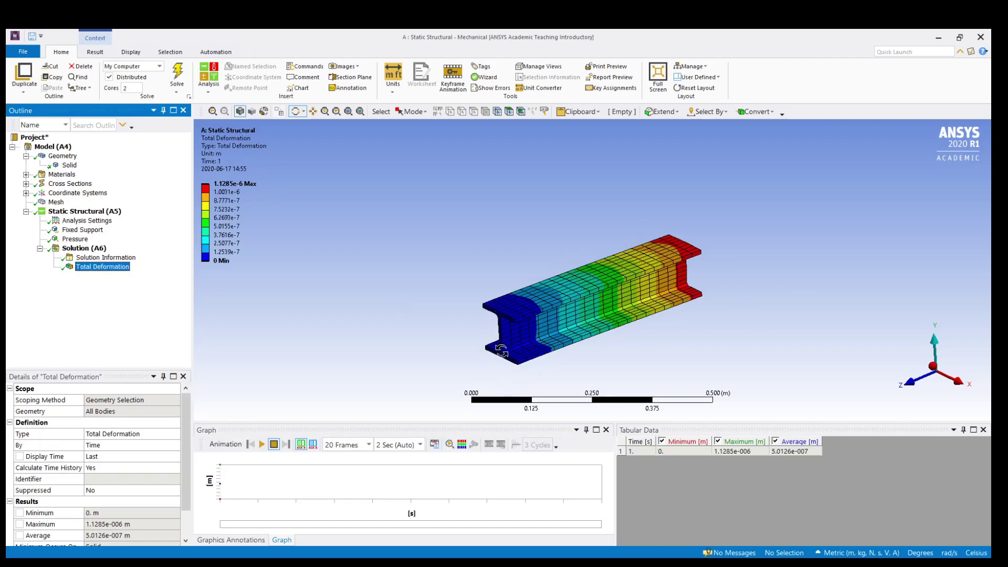
scroll(259, 285, up, 2)
- Solve the Equivalent Stress result, ranging from 82.961 Pa to 2.249e5 Pa
click(84, 248)
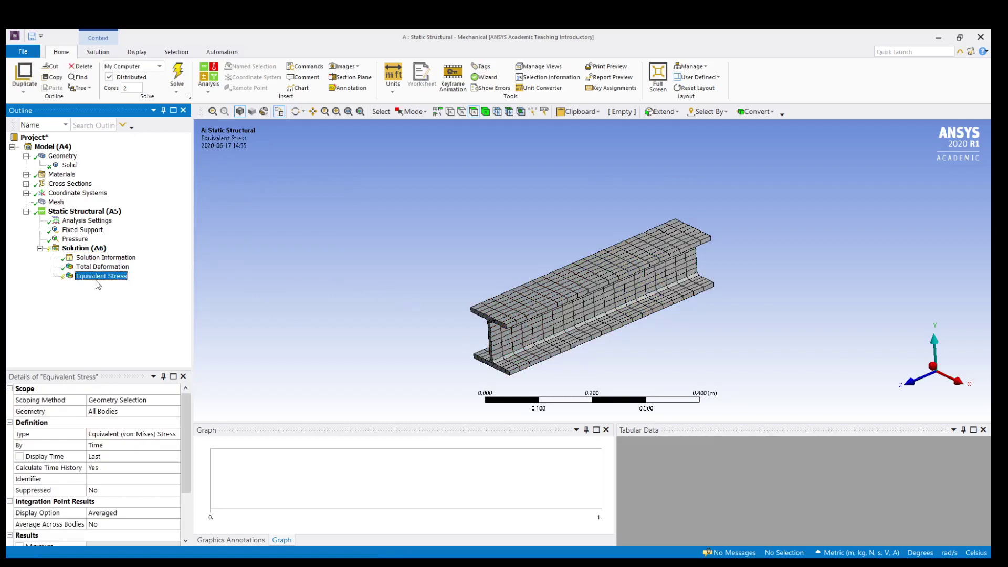
click(177, 79)
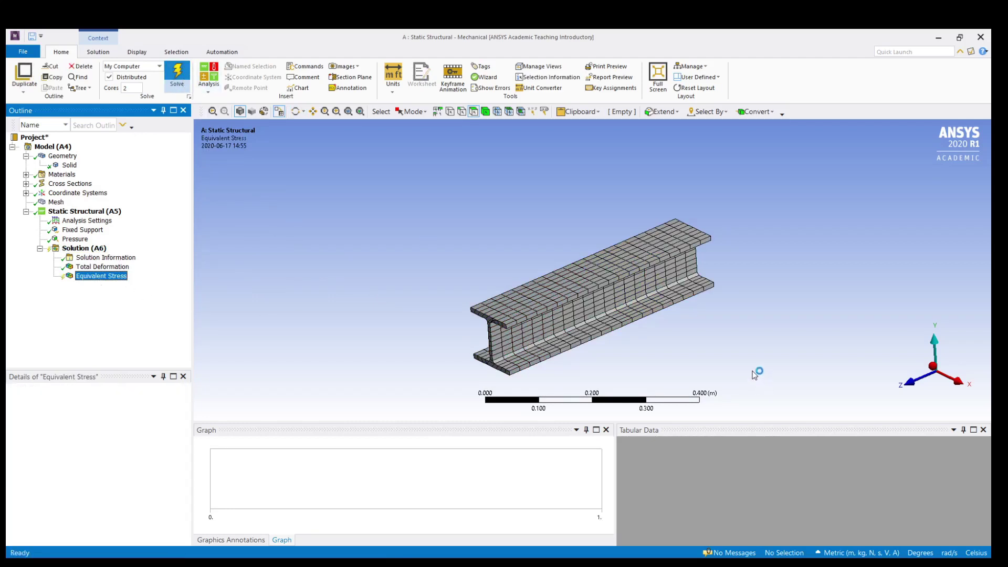
drag(647, 340, 672, 317)
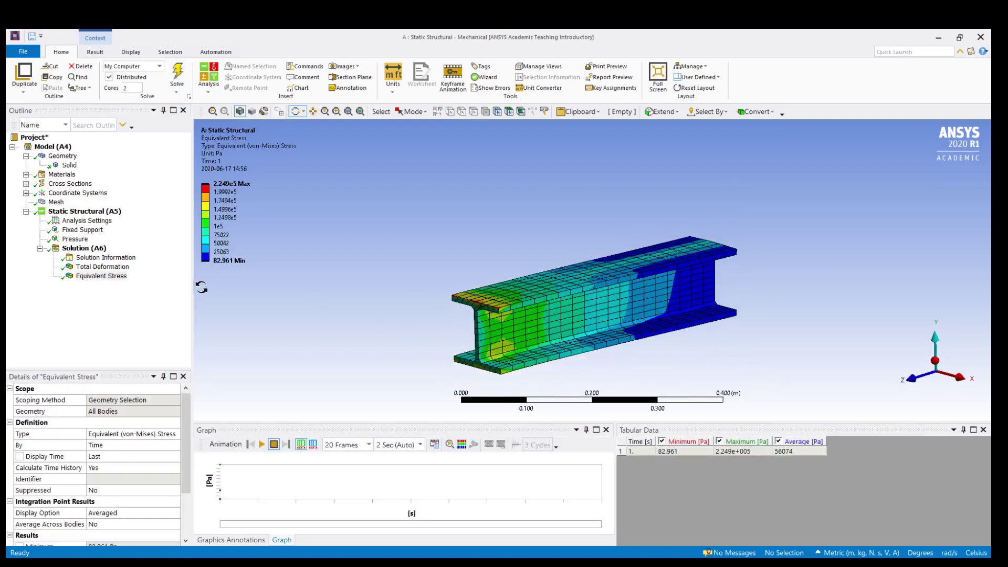
- Rotate and zoom the von-Mises stress plot to view the beam from another side
click(125, 277)
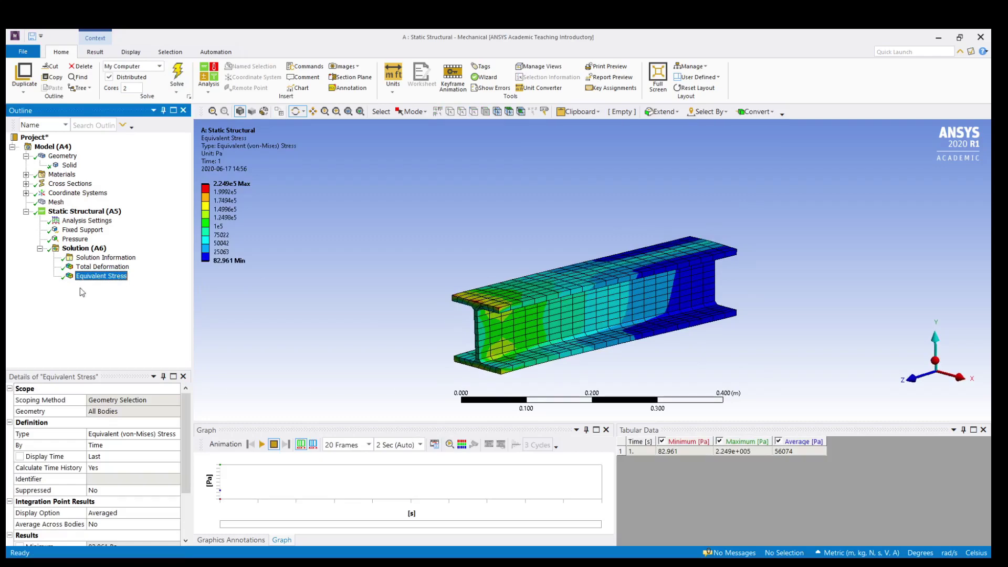
click(82, 230)
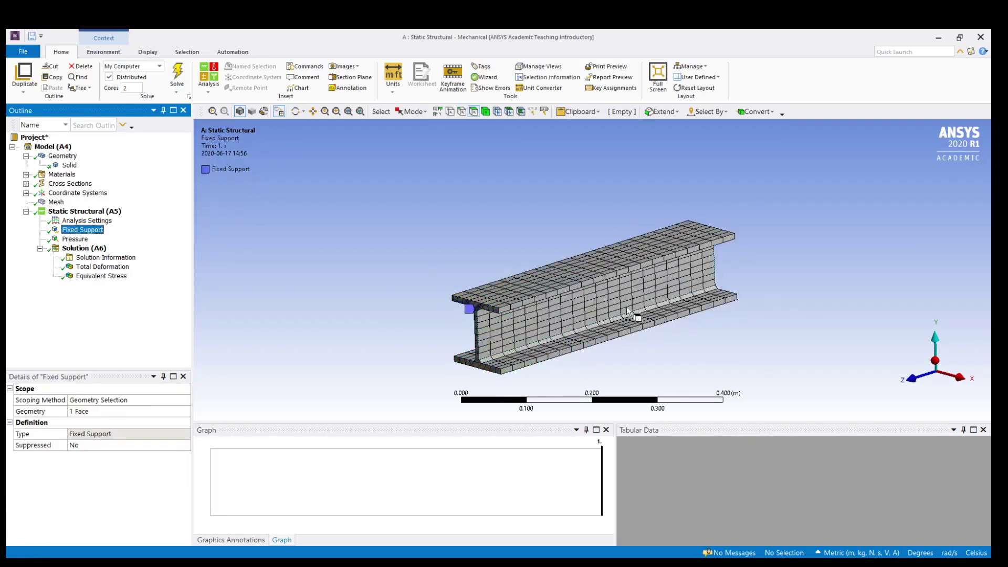
scroll(618, 306, down, 1)
click(124, 280)
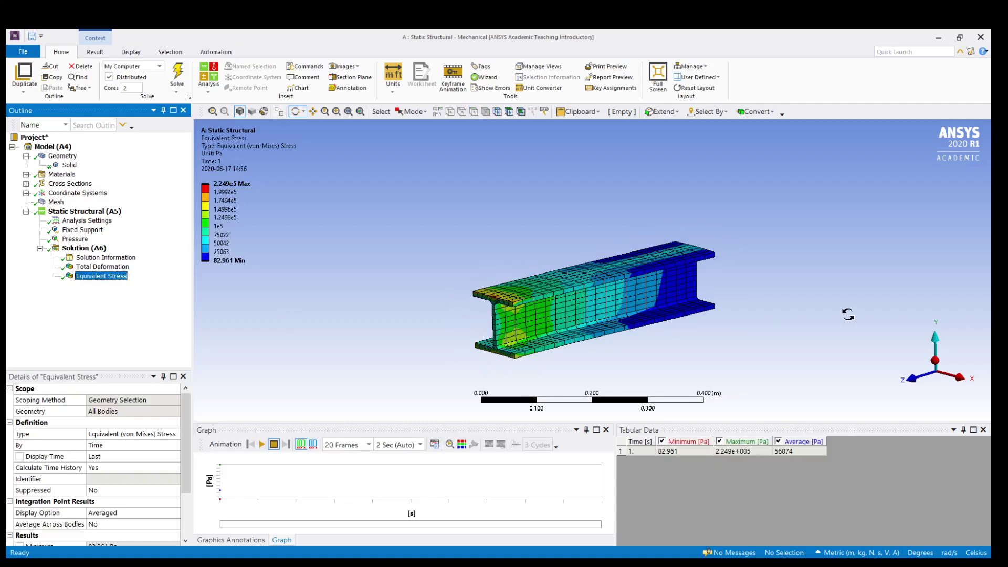
drag(895, 279, 728, 338)
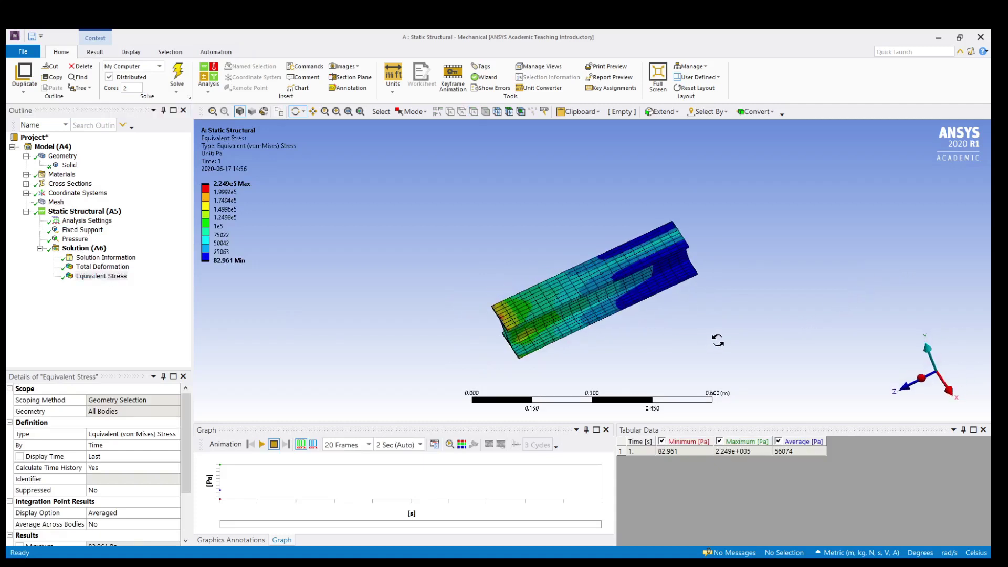
scroll(641, 341, up, 2)
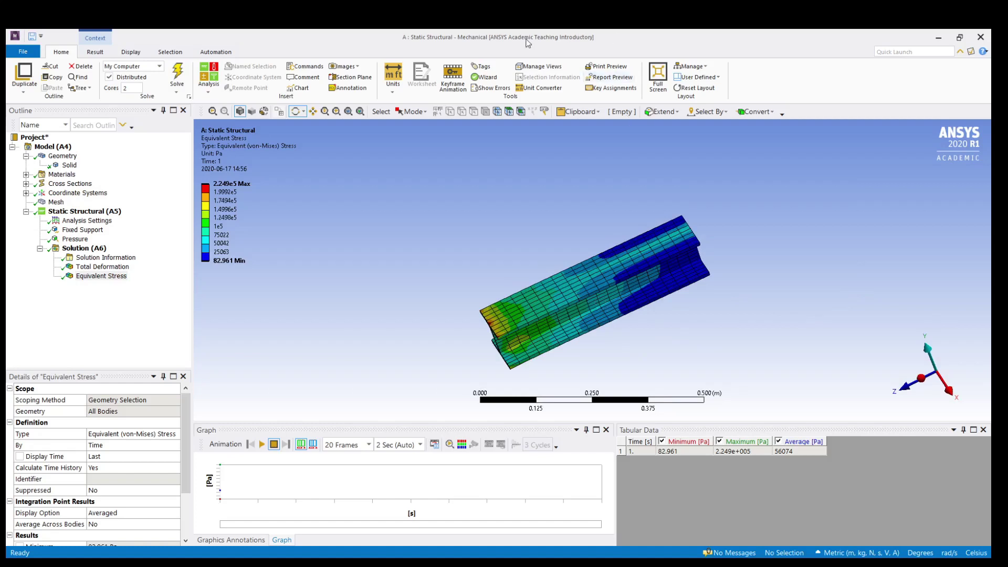
click(96, 52)
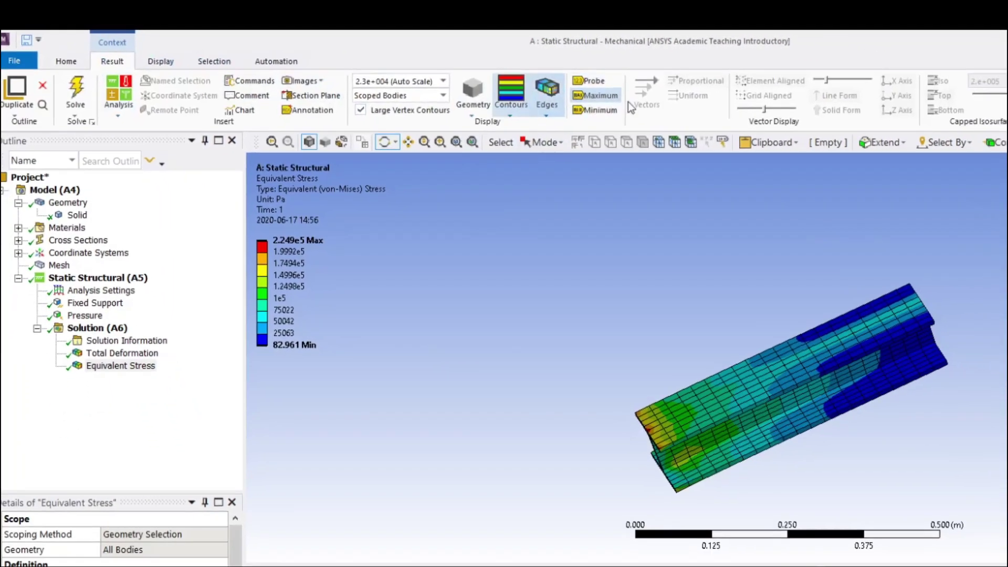
- Label maximum and minimum stress locations, then orbit to show both on the I-beam
click(603, 100)
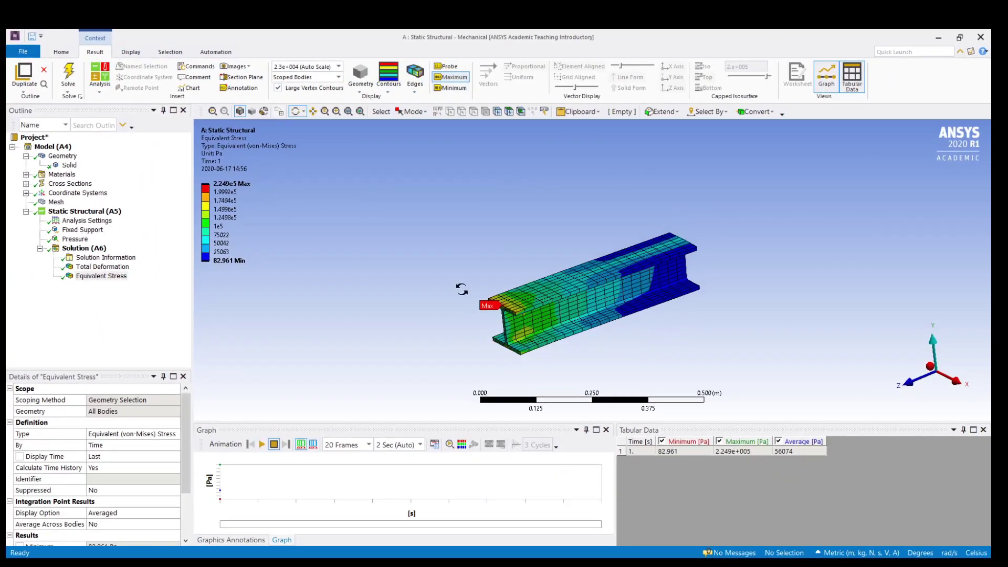
scroll(473, 315, up, 3)
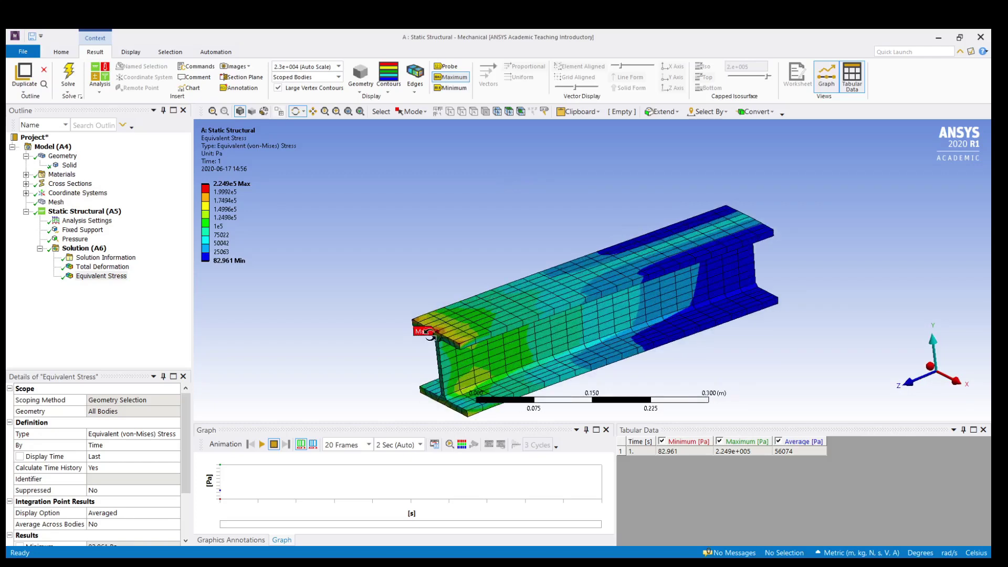
scroll(426, 331, up, 2)
click(453, 88)
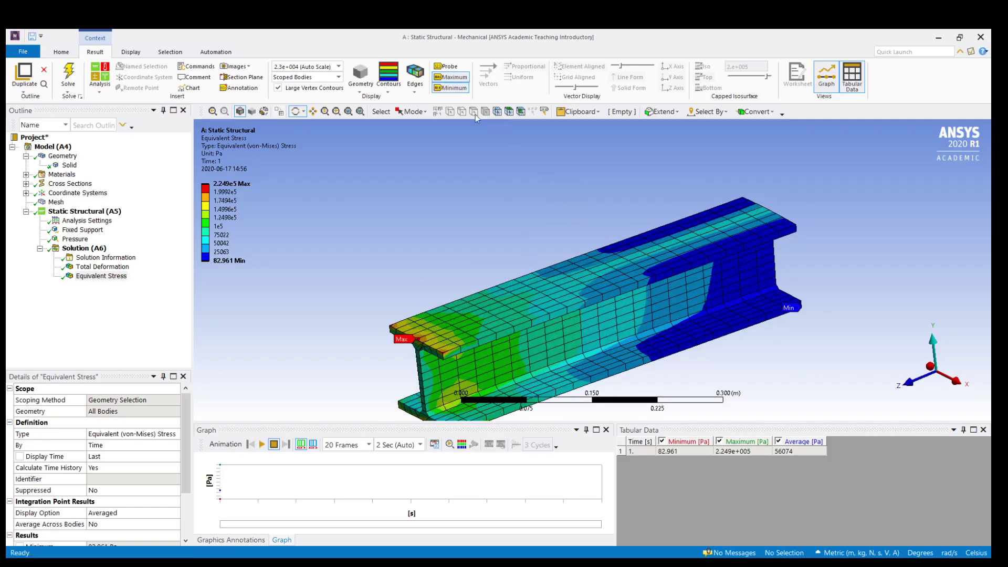
drag(882, 391, 753, 281)
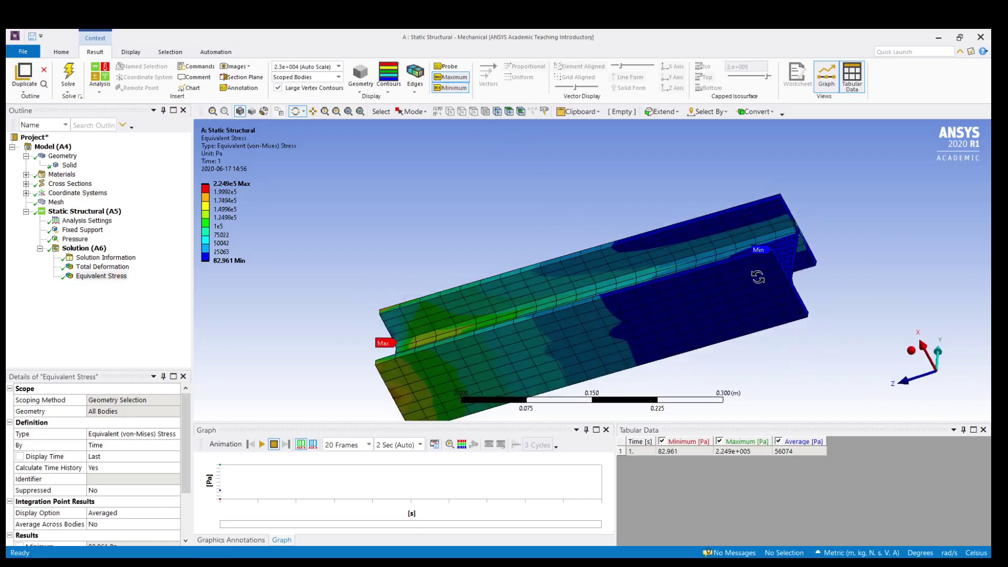
scroll(821, 284, down, 2)
drag(822, 284, 583, 265)
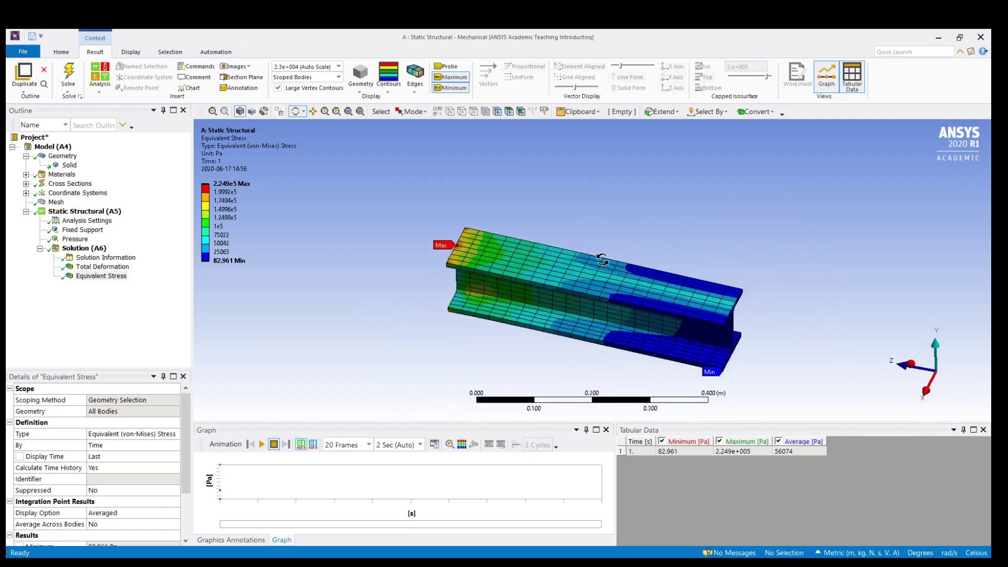
- Probe the equivalent stress on the top flange, reading 70904 Pa
click(446, 66)
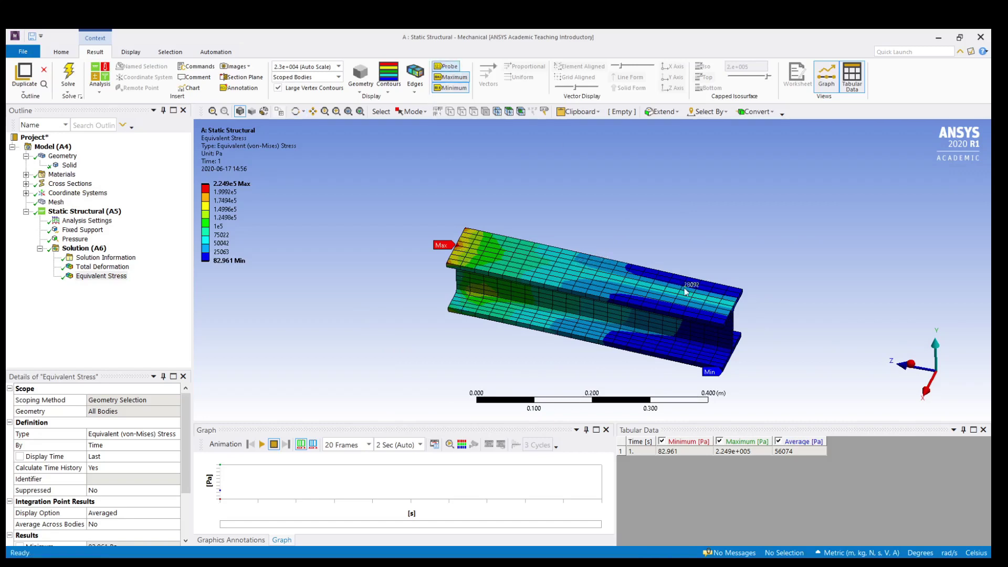
click(548, 269)
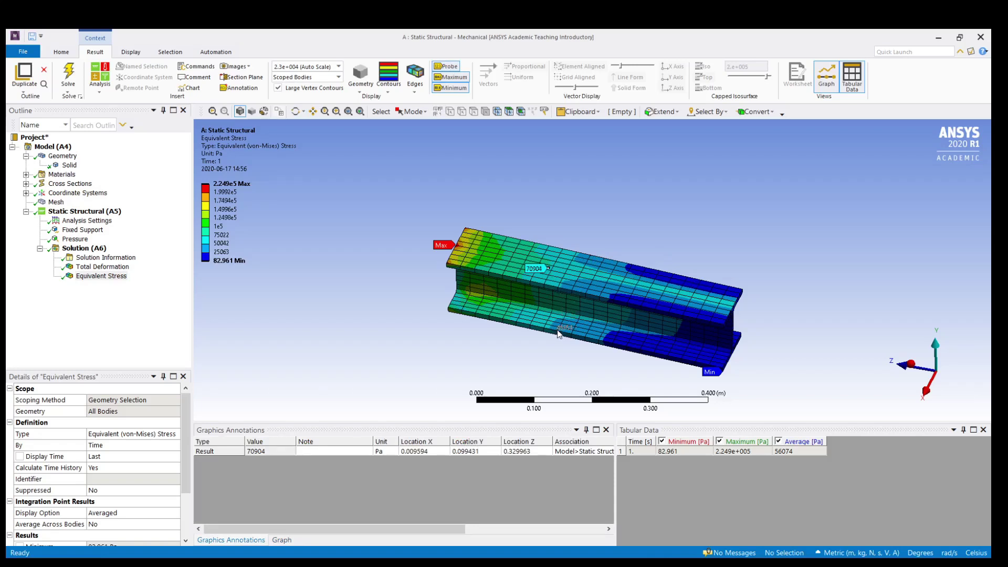
scroll(519, 322, down, 1)
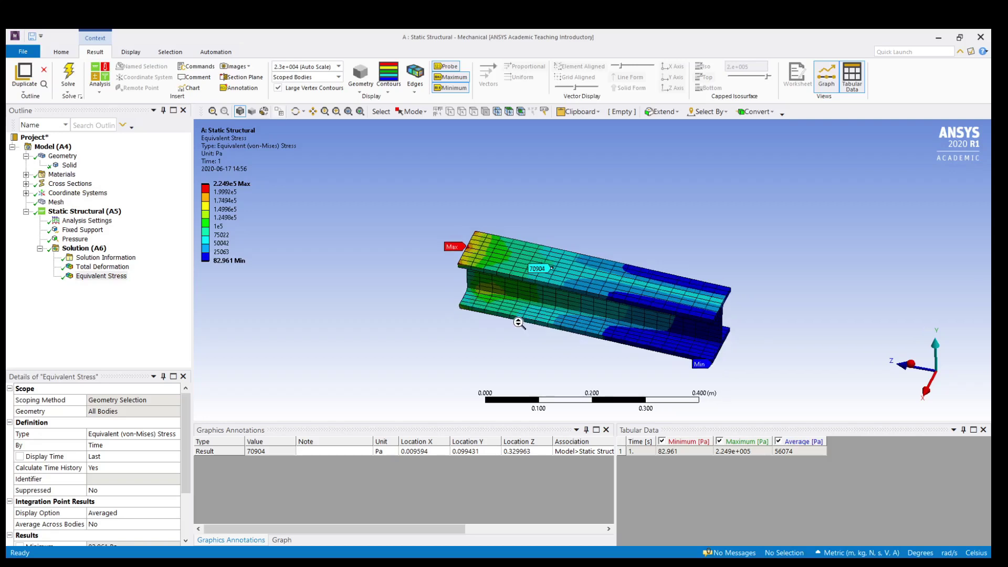
click(229, 184)
- Probe the total deformation at a point along the beam, reading 5.5024e-007 m
click(103, 266)
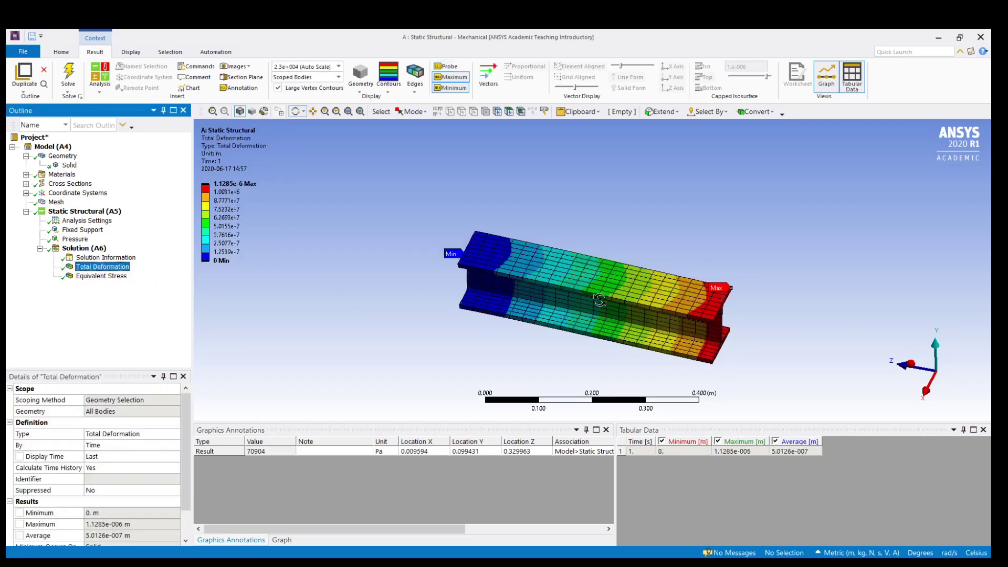
drag(746, 319, 645, 300)
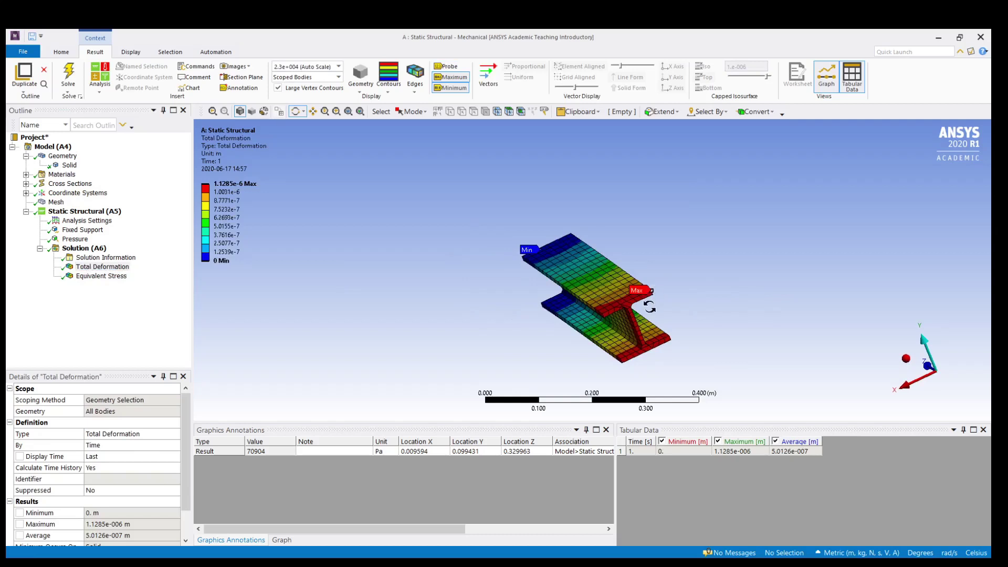
drag(373, 265, 473, 235)
click(447, 66)
click(597, 294)
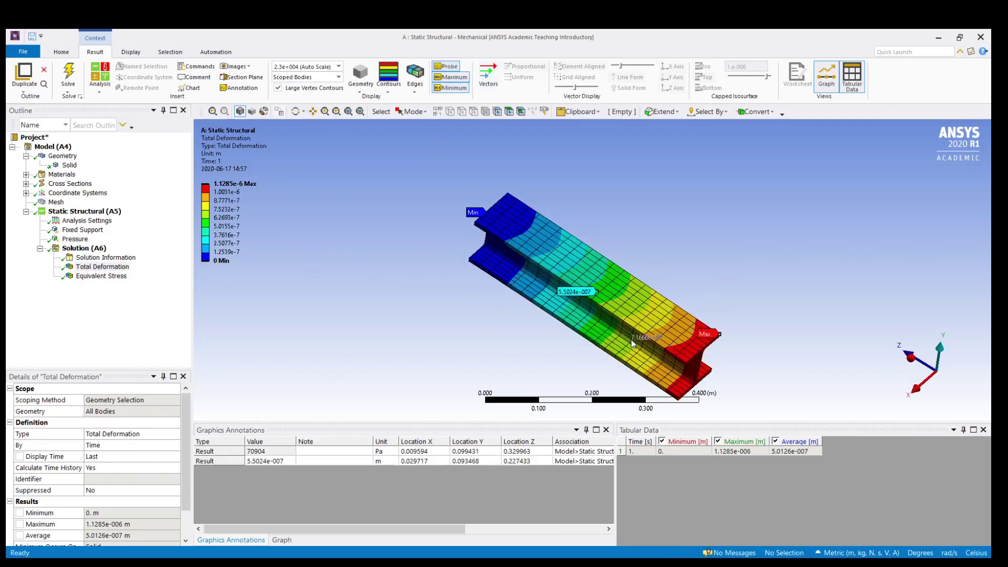
scroll(624, 307, up, 3)
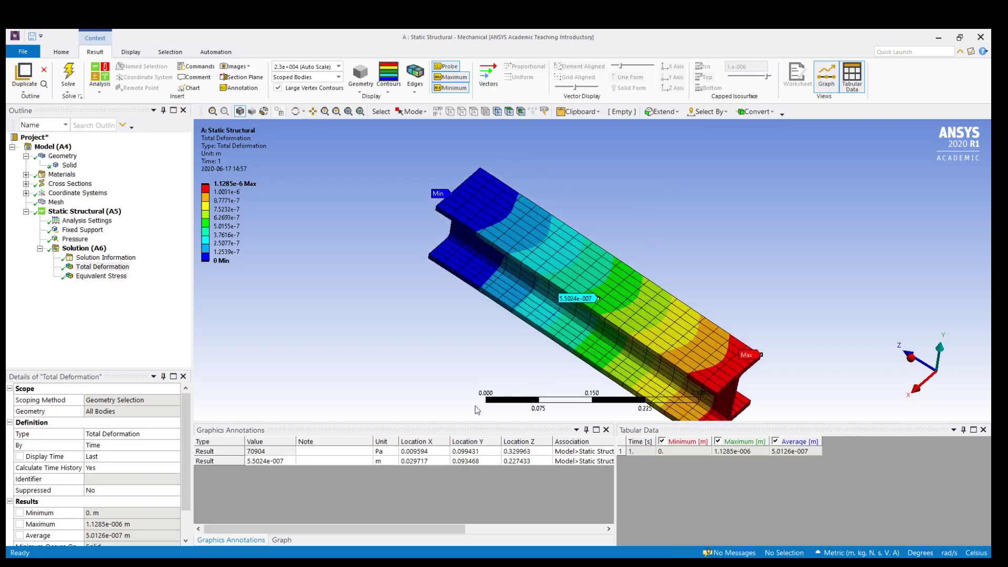
scroll(742, 262, down, 5)
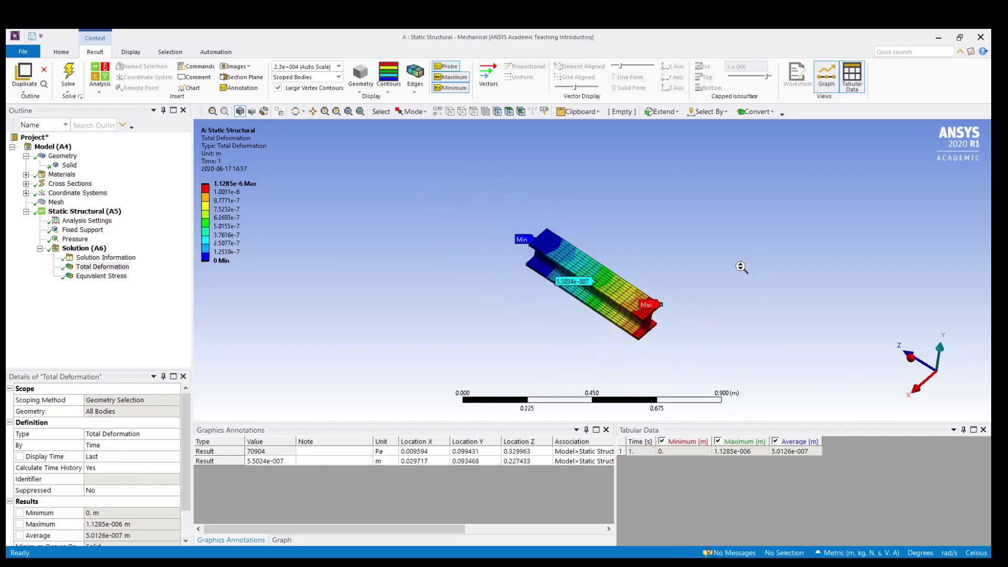
middle_drag(700, 259, 656, 276)
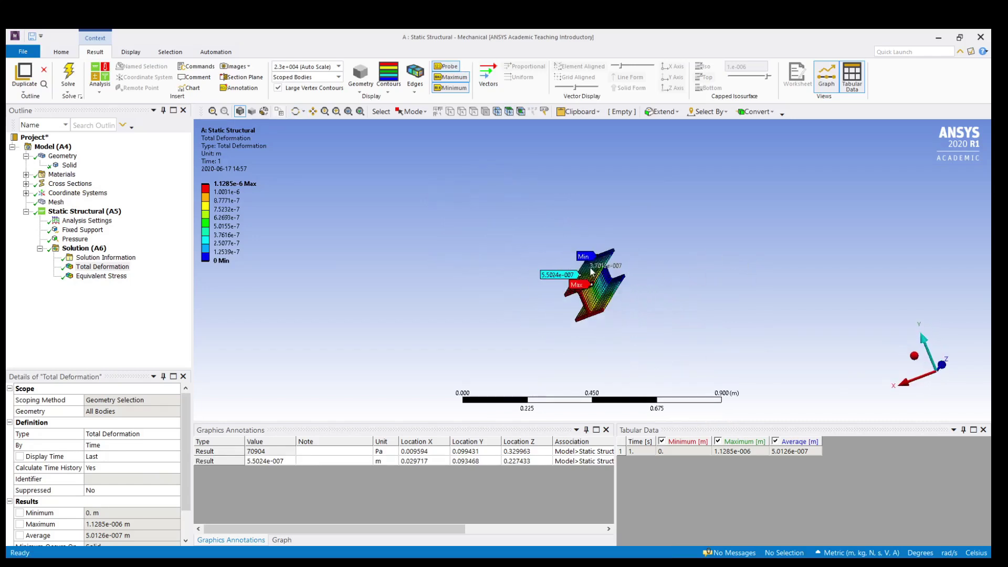
- Make the pressure magnitude tabular: 0 Pa at 0 s, 400 Pa at 1 s
click(75, 239)
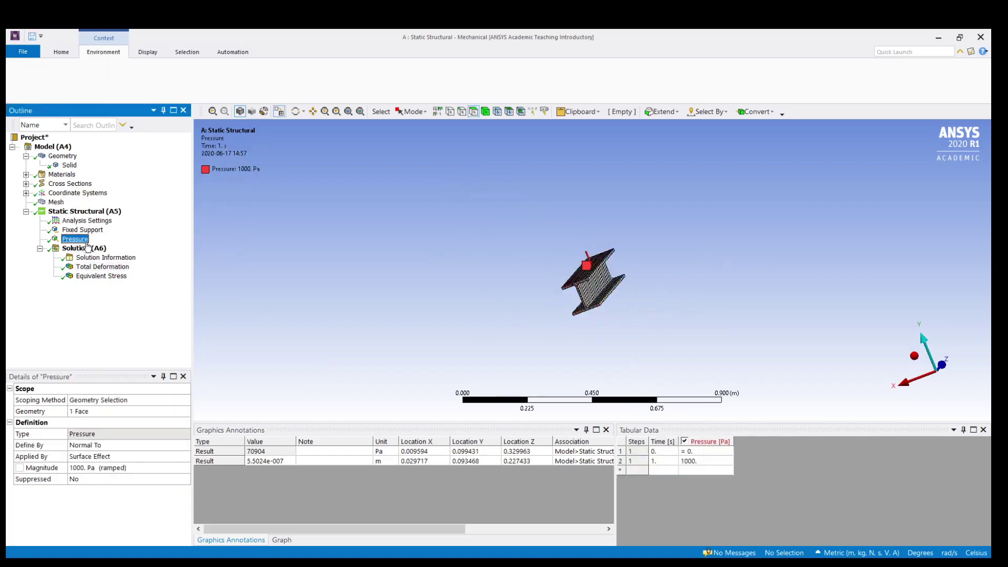
click(150, 467)
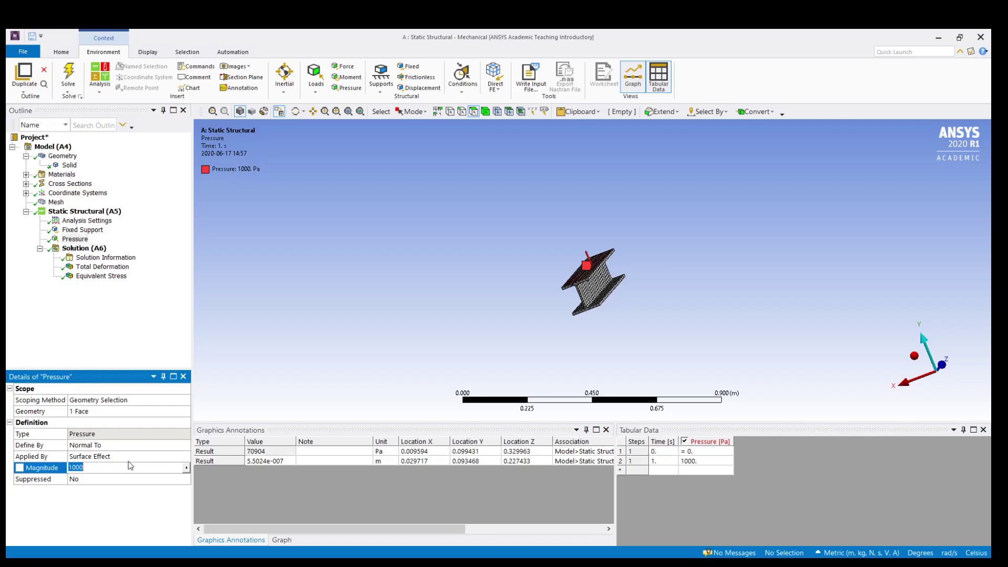
key(Return)
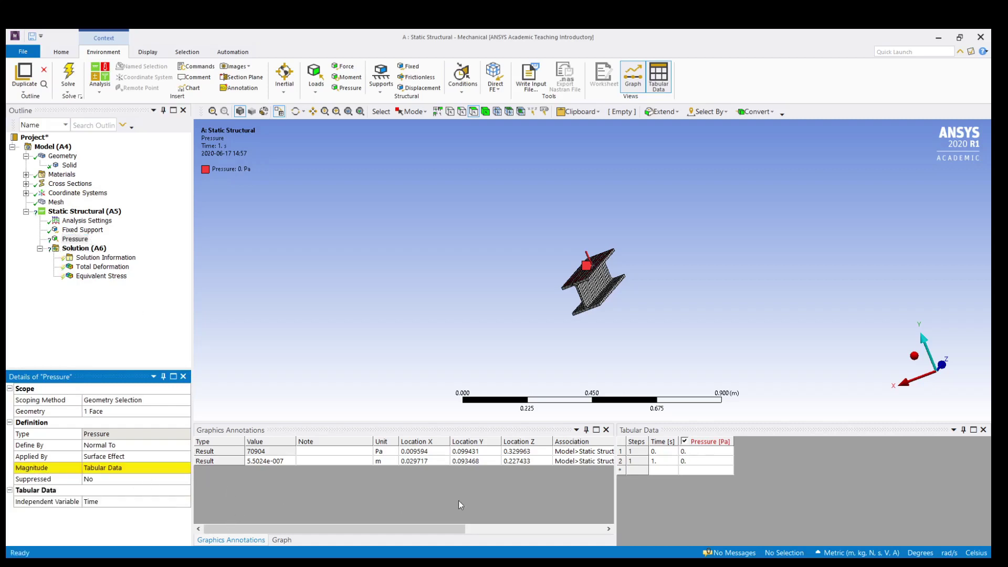
click(137, 472)
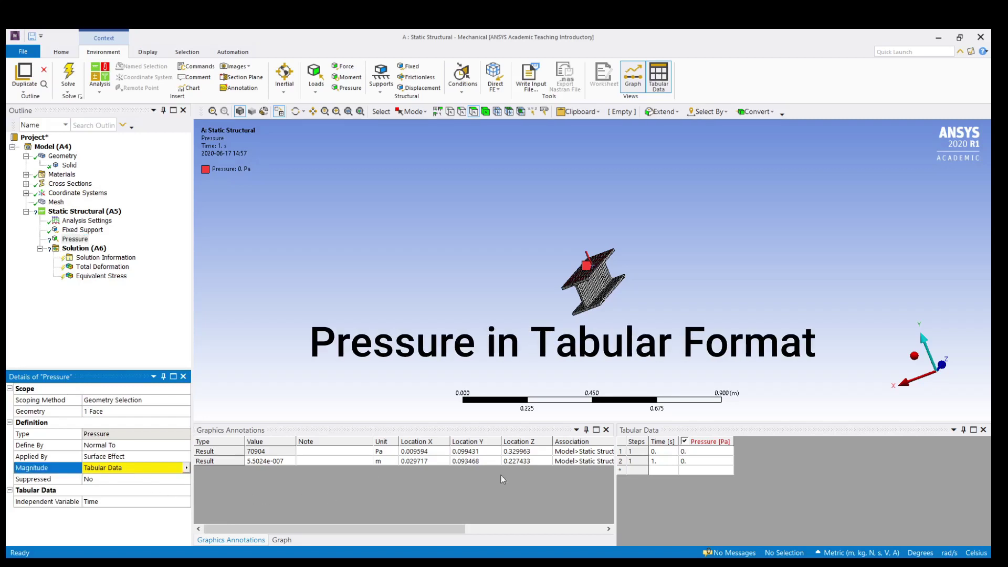
click(693, 460)
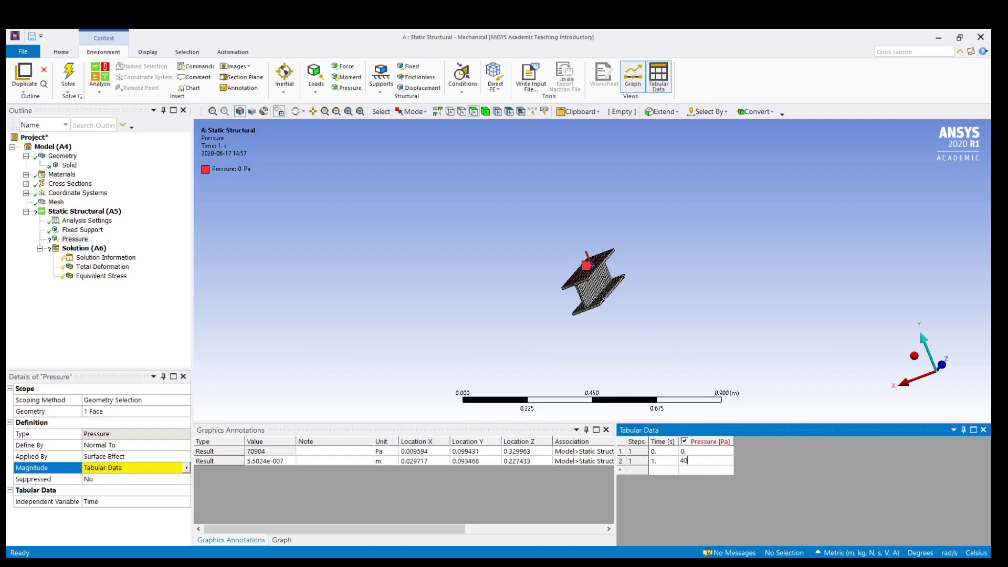
key(Return)
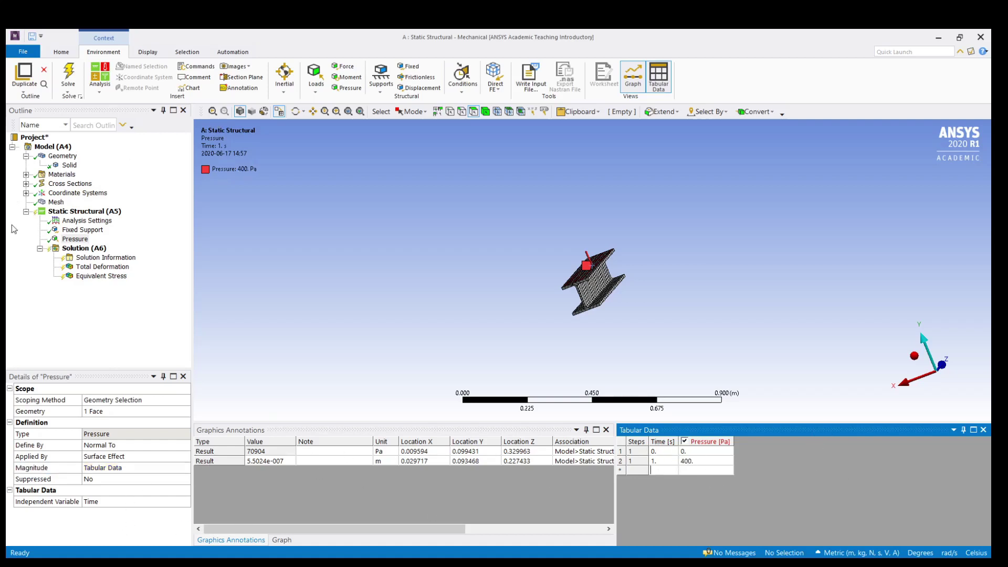
click(84, 248)
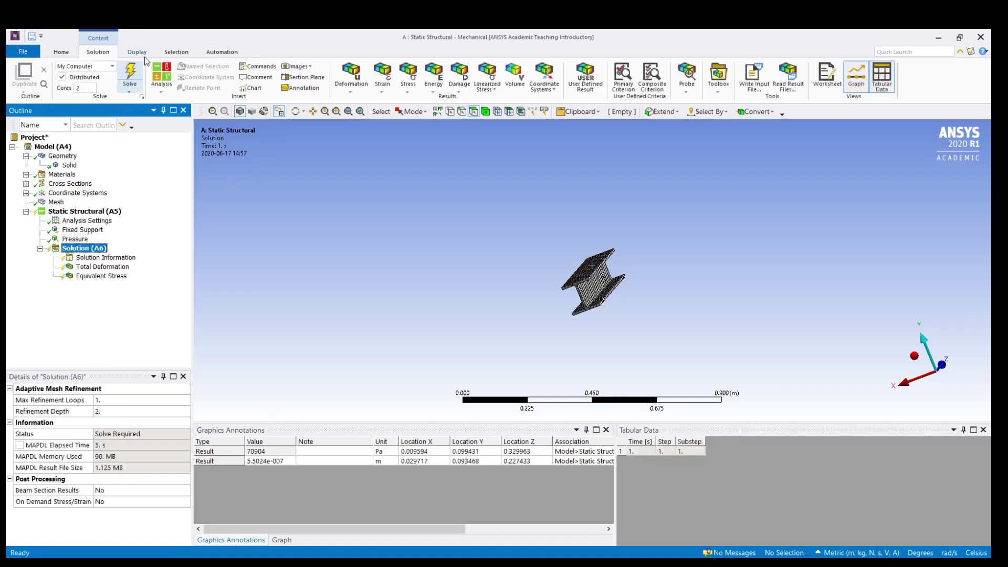
- Re-solve and display the updated Equivalent Stress, now maxing at 89960 Pa
click(130, 78)
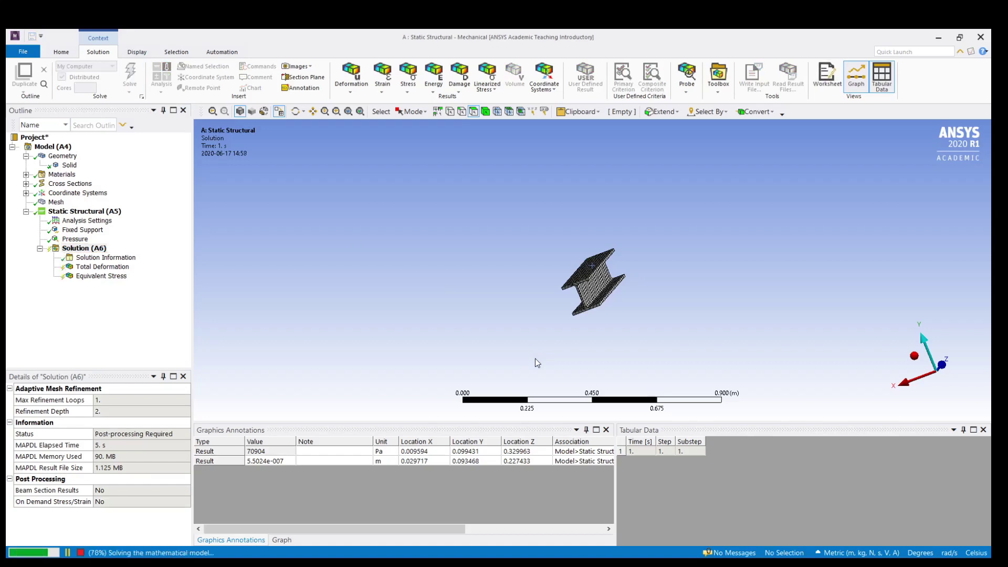
click(105, 276)
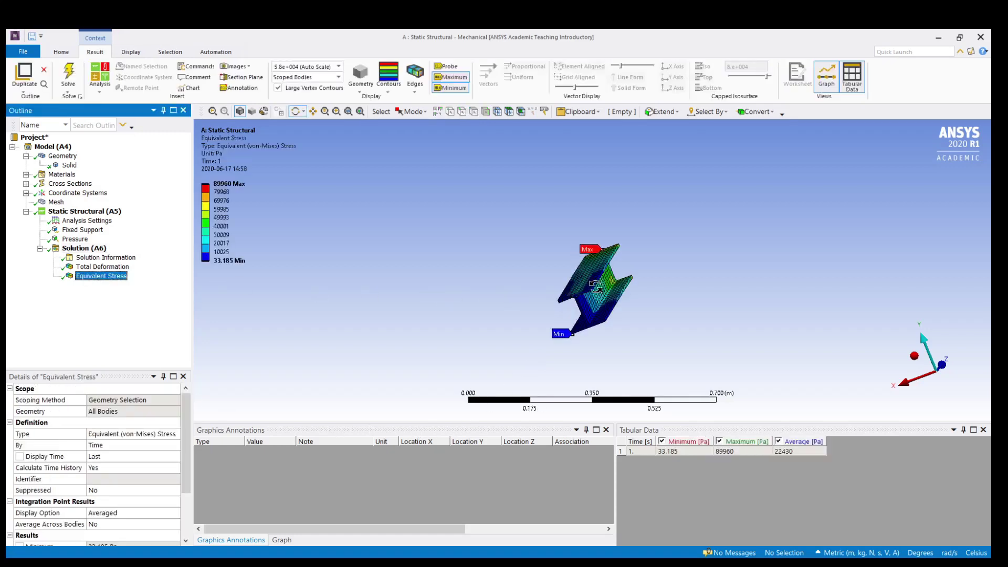